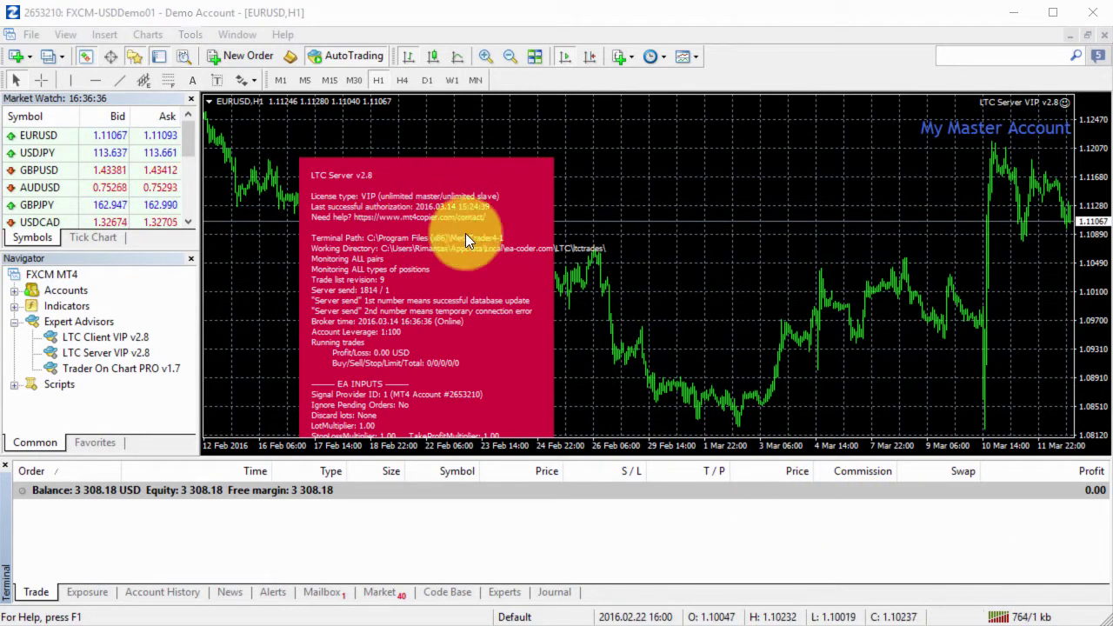
# - Check the master account's maximum lot limit in the Experts log
pyautogui.click(505, 593)
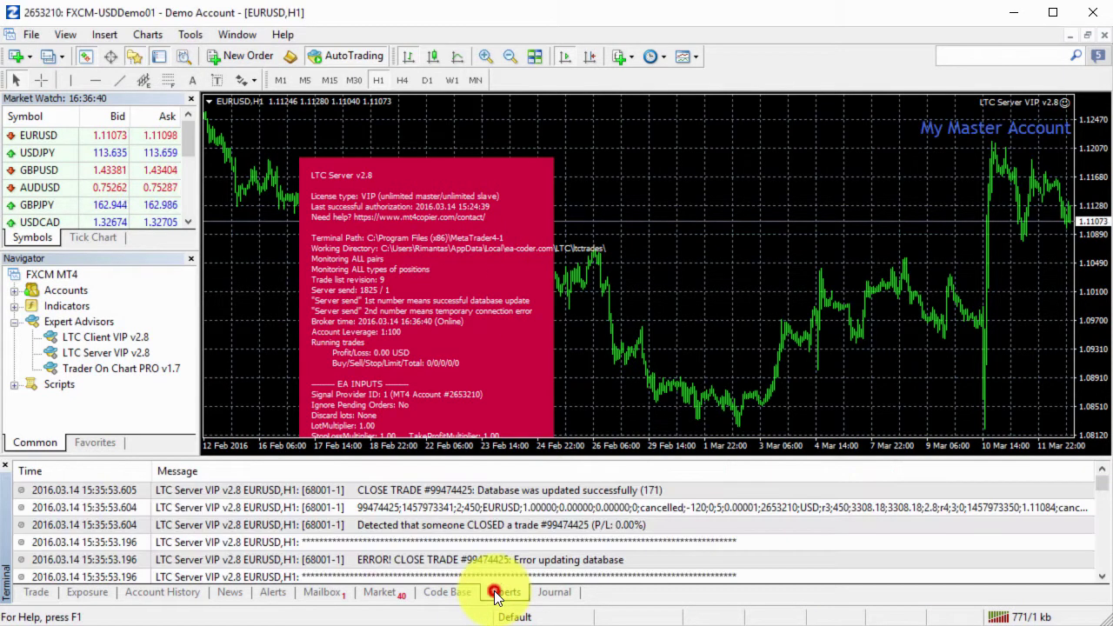
pyautogui.scroll(-10, 810, 526)
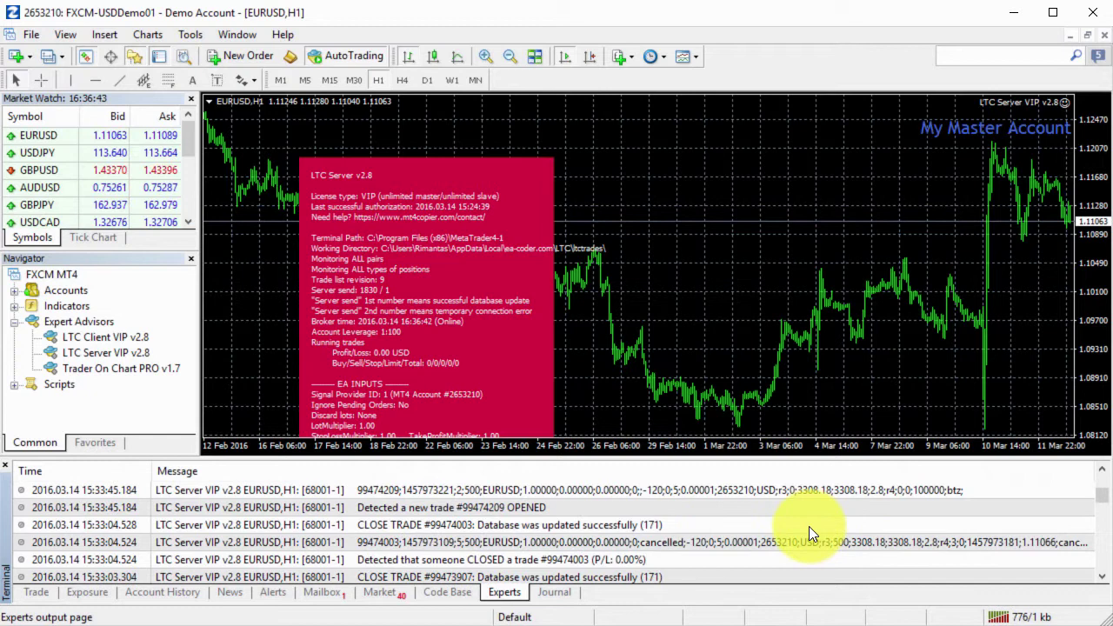
pyautogui.scroll(-1, 809, 527)
pyautogui.click(809, 535)
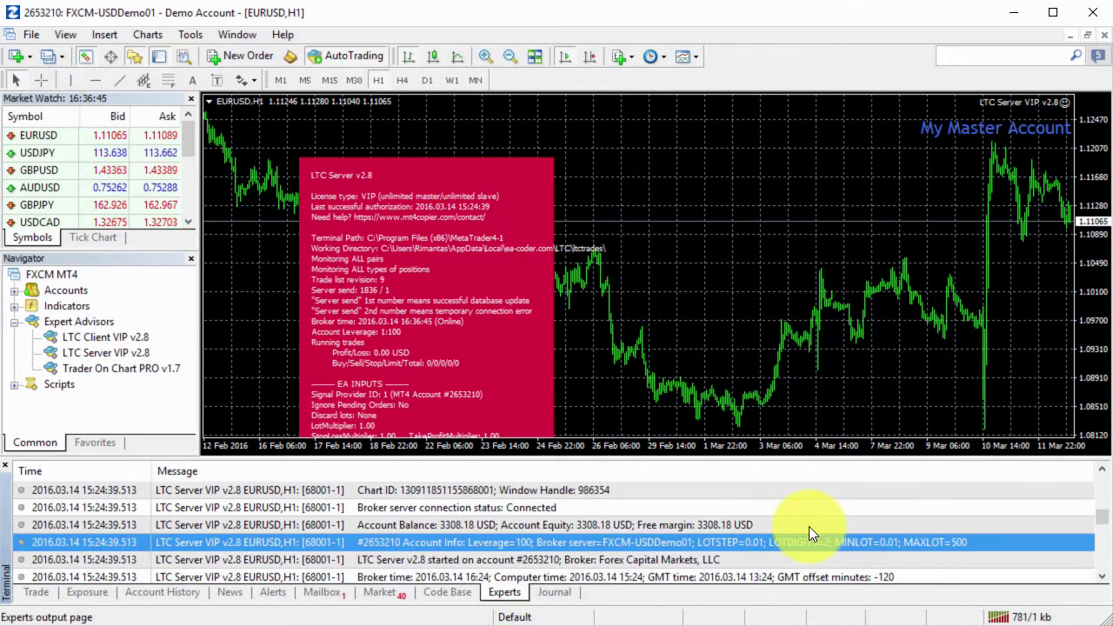
pyautogui.click(977, 541)
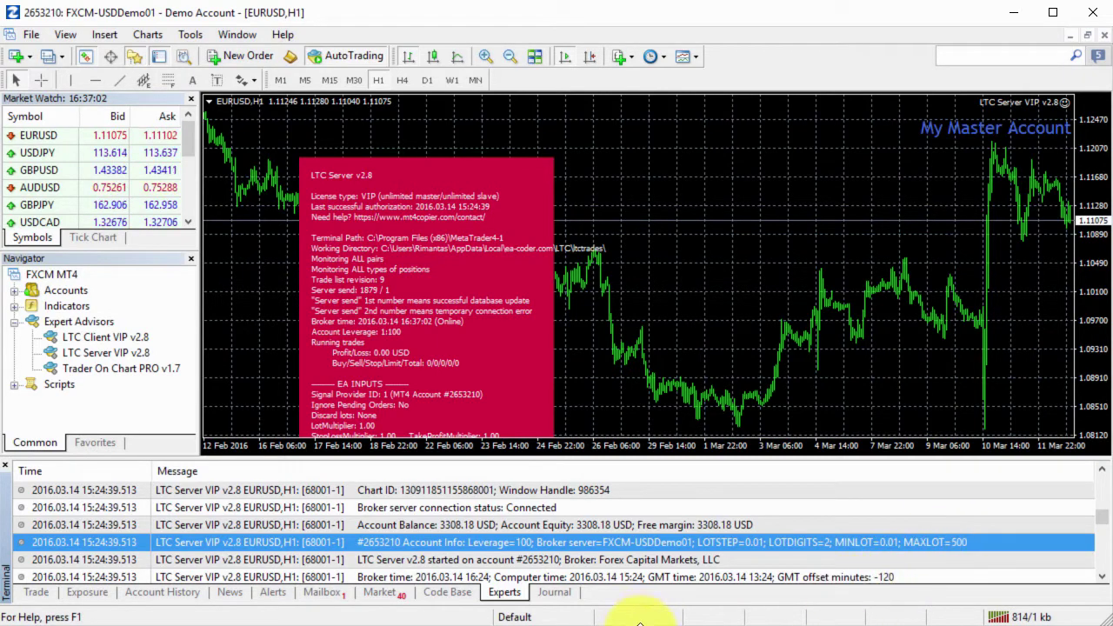
pyautogui.click(35, 595)
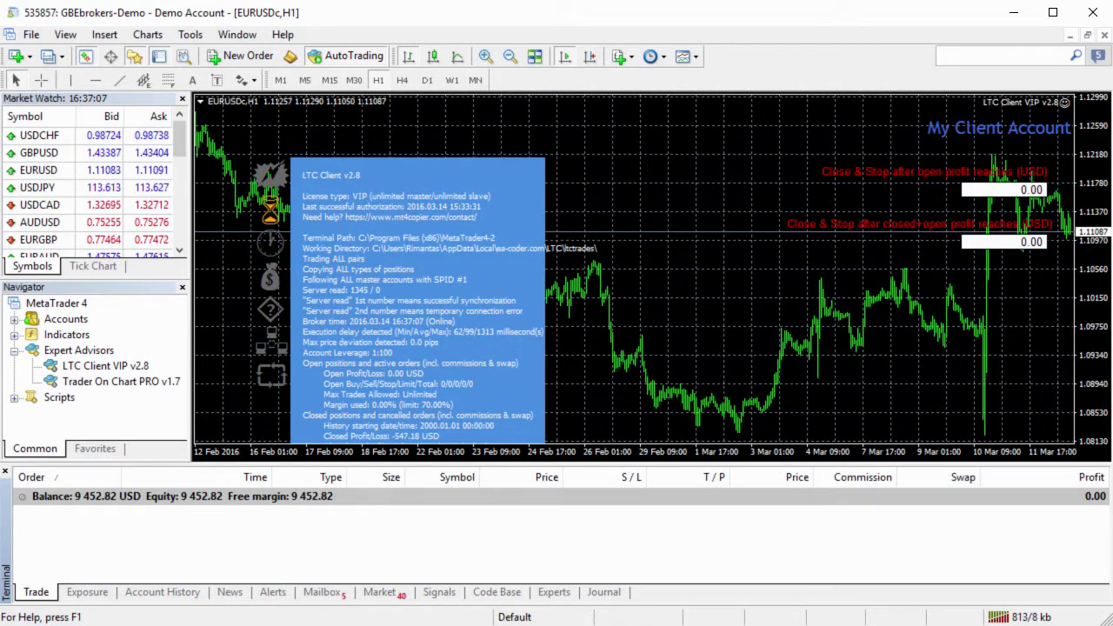
# - Open the LTC Client expert's properties and review the LotMultiplier input
pyautogui.rightClick(582, 164)
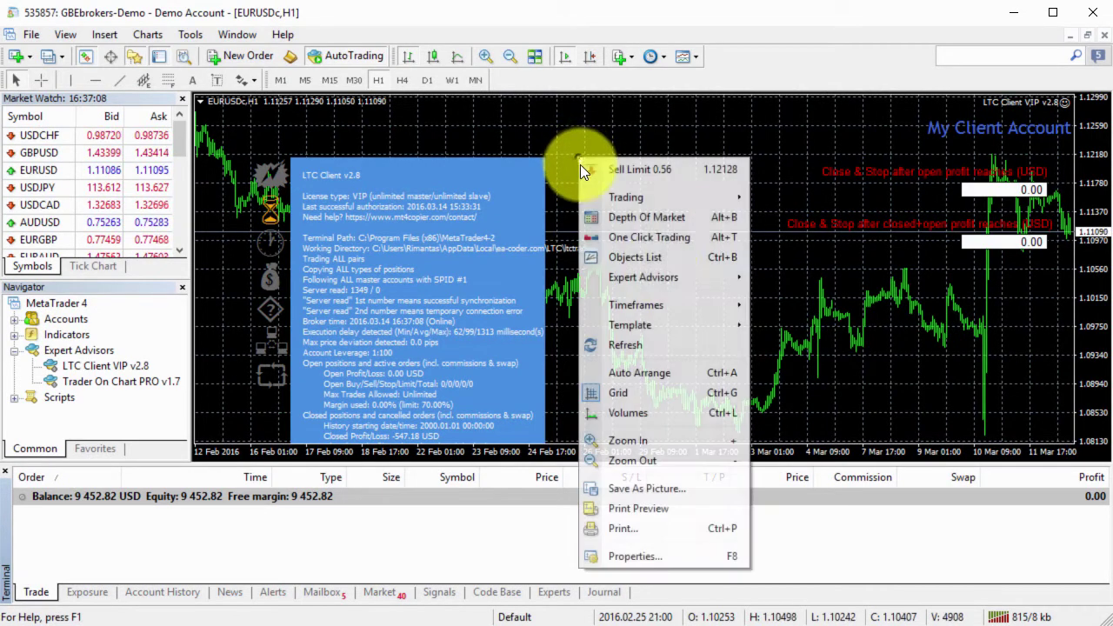
pyautogui.click(675, 279)
pyautogui.click(757, 276)
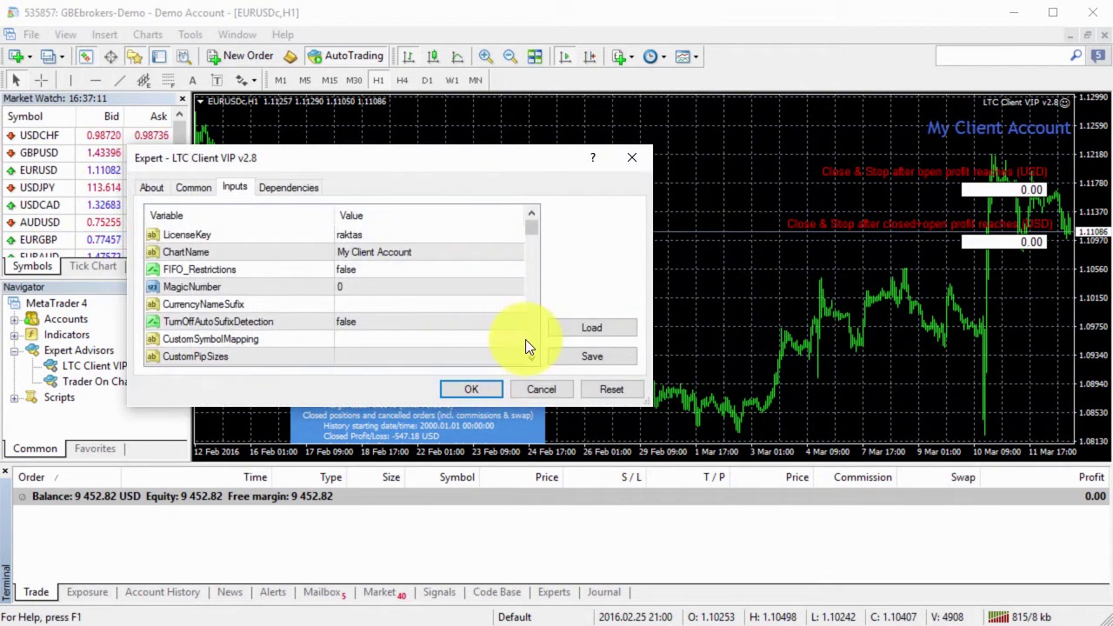
pyautogui.click(530, 339)
pyautogui.click(372, 321)
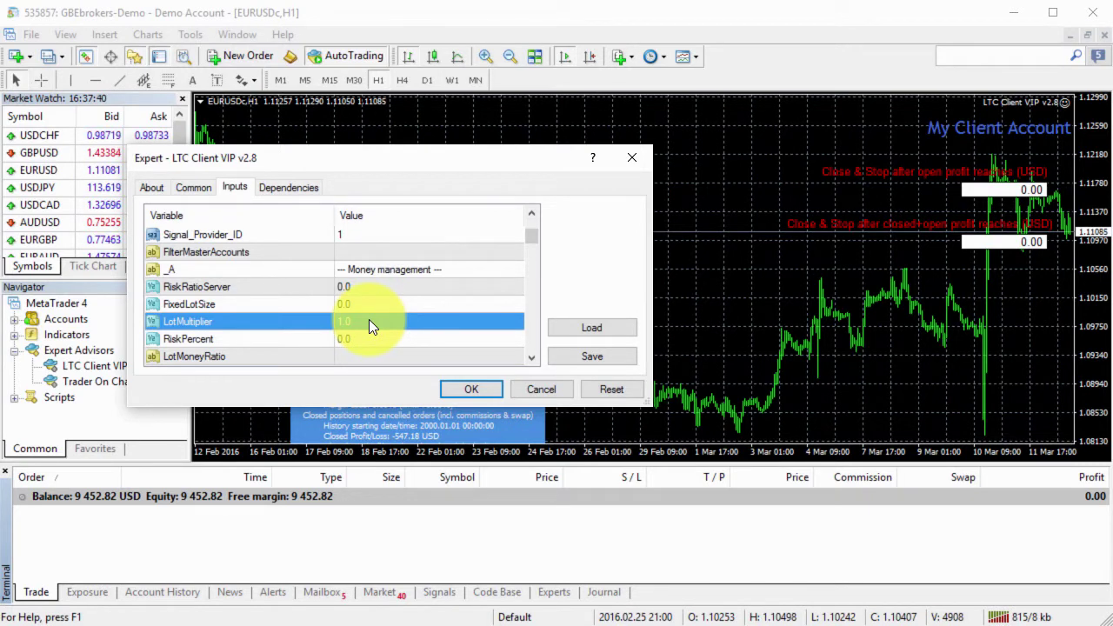
# - Review the SplitLots and SplitLotsMax inputs and reload the expert with OK
pyautogui.moveTo(533, 238); pyautogui.dragTo(528, 360)
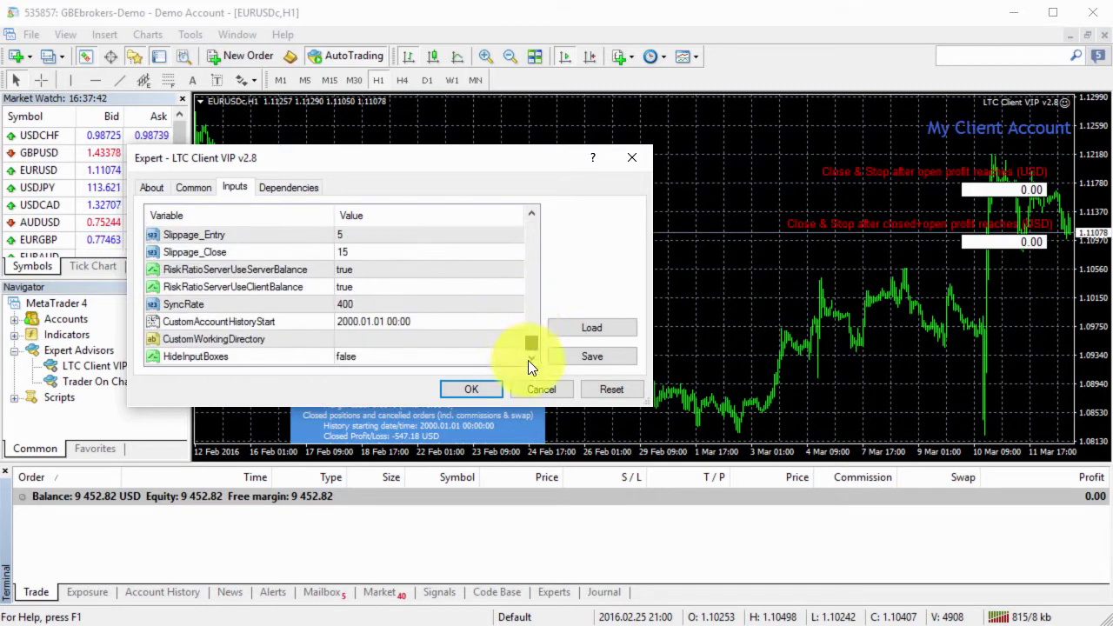
pyautogui.click(531, 282)
pyautogui.click(532, 281)
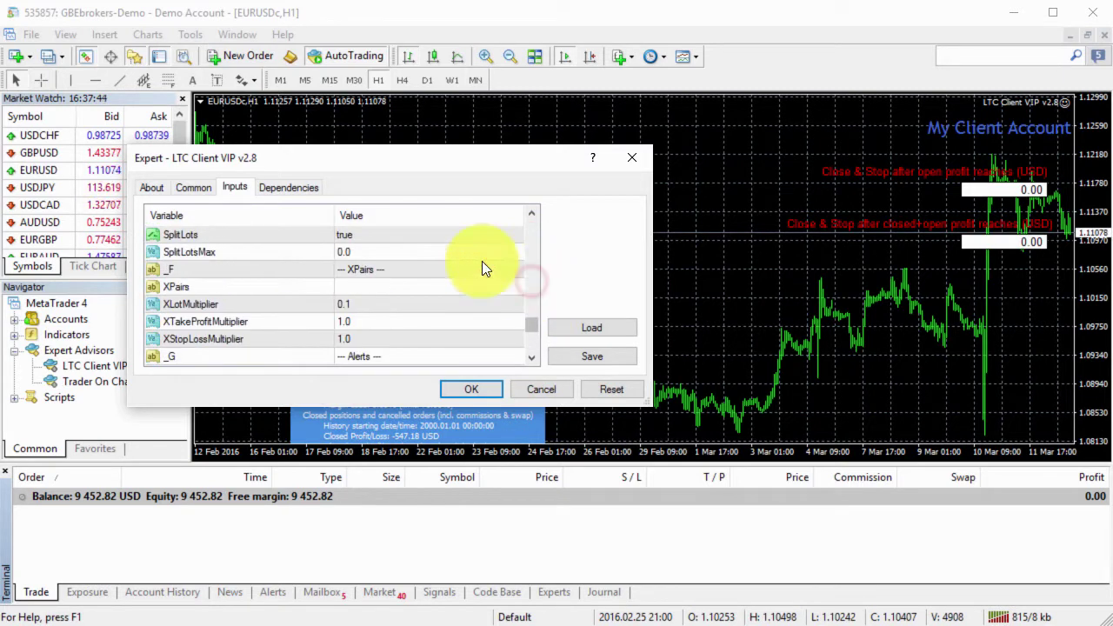
pyautogui.click(382, 233)
pyautogui.scroll(2, 388, 245)
pyautogui.scroll(-1, 342, 254)
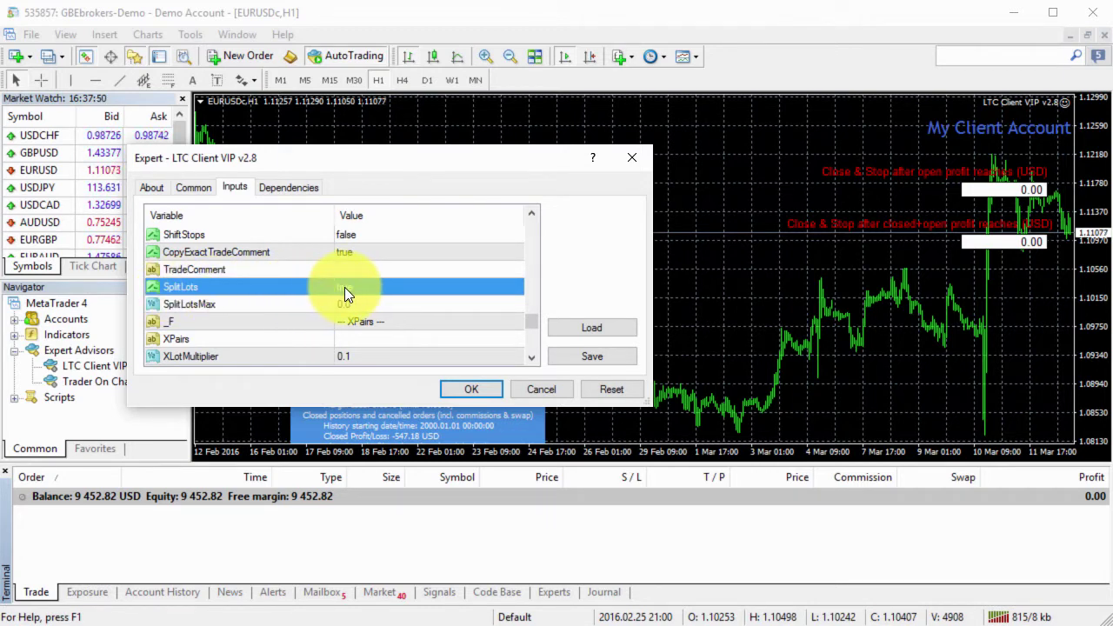
pyautogui.click(274, 308)
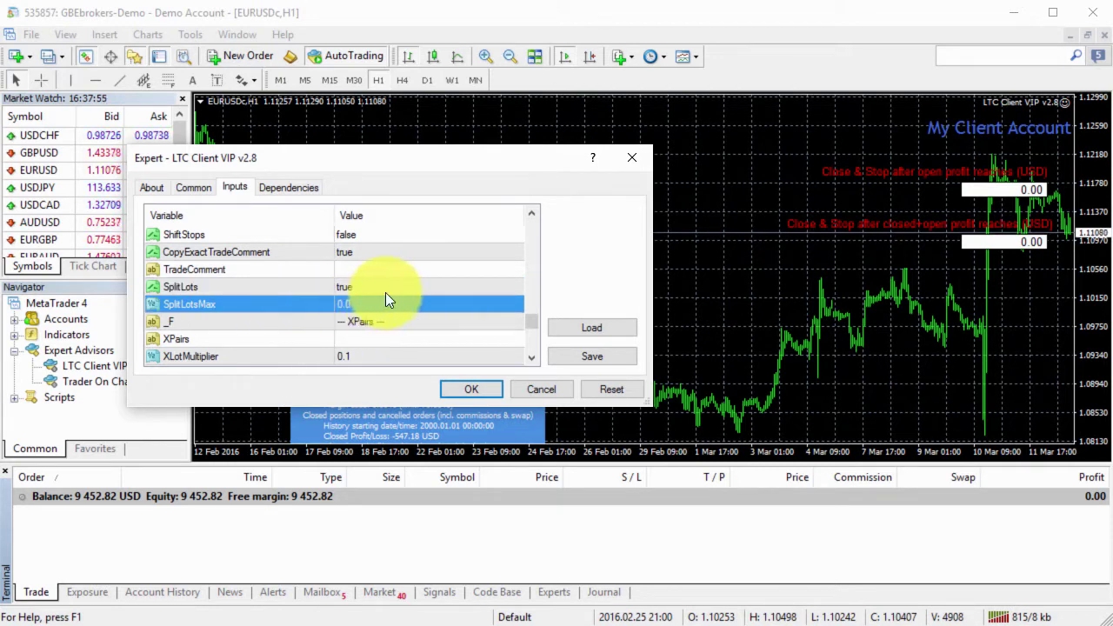
pyautogui.click(467, 391)
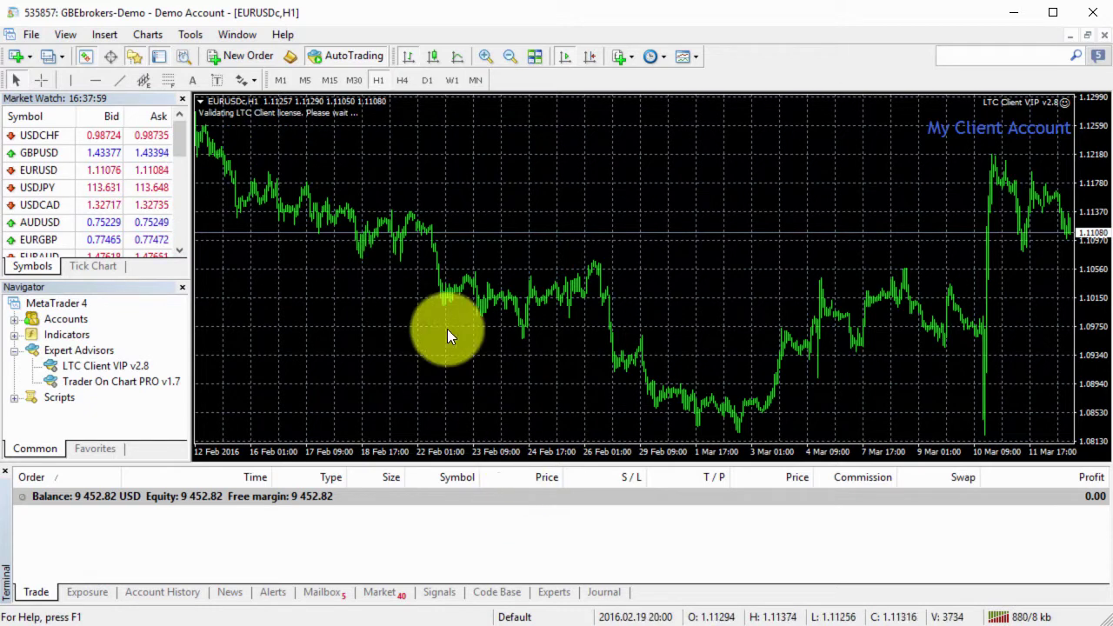
# - Find the client Account Info line showing MAXLOT=100 in the Experts log, then return to Trade
pyautogui.click(560, 594)
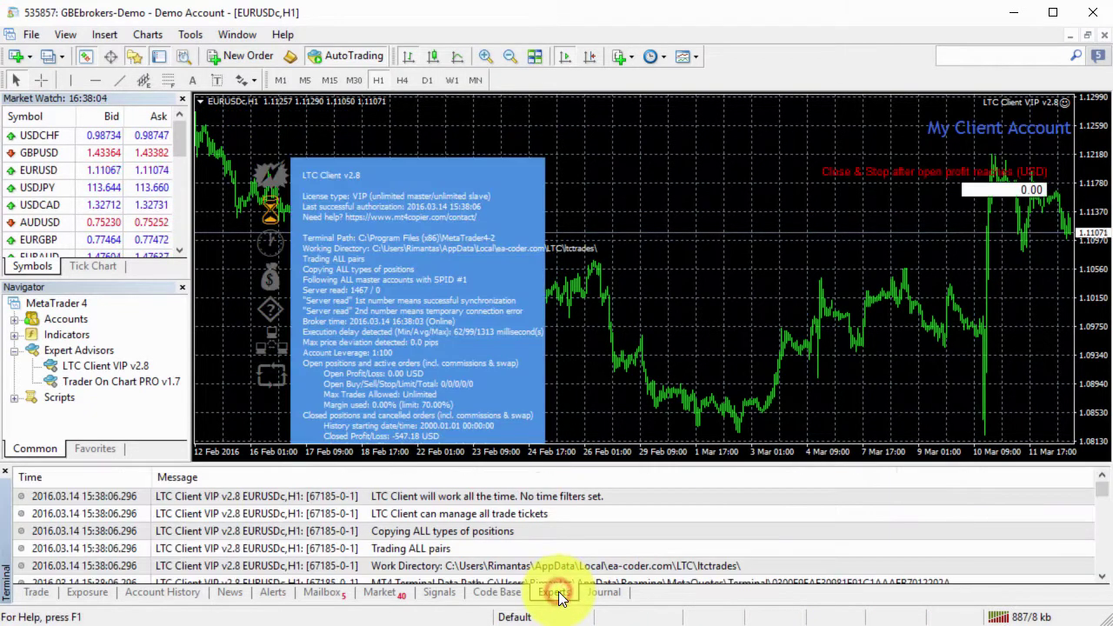
pyautogui.click(1103, 561)
pyautogui.click(1105, 559)
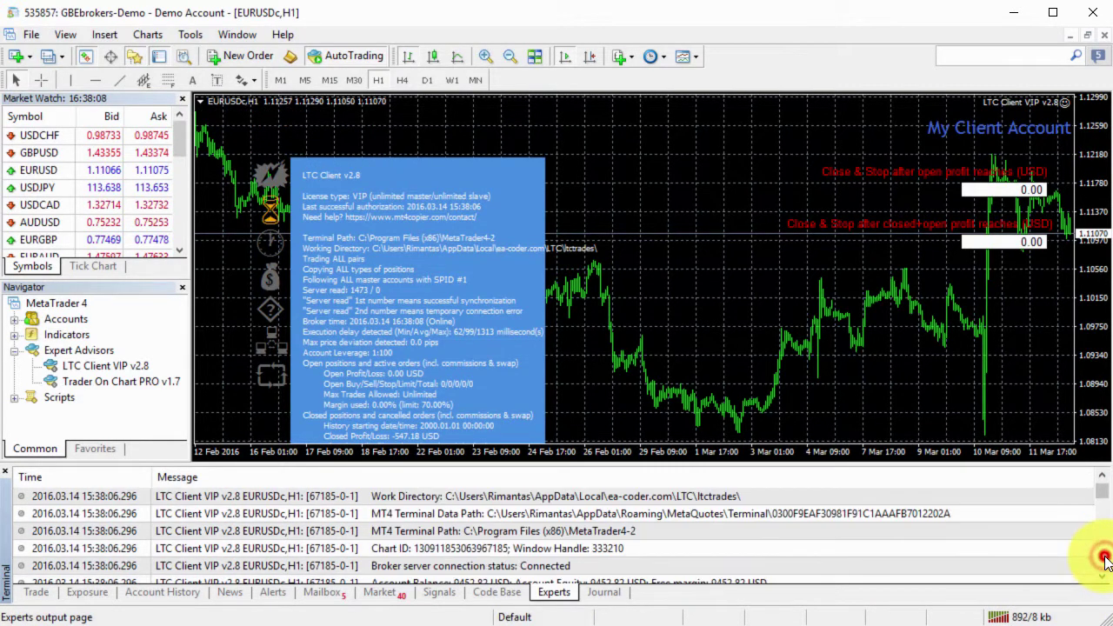
pyautogui.click(1105, 560)
pyautogui.click(990, 511)
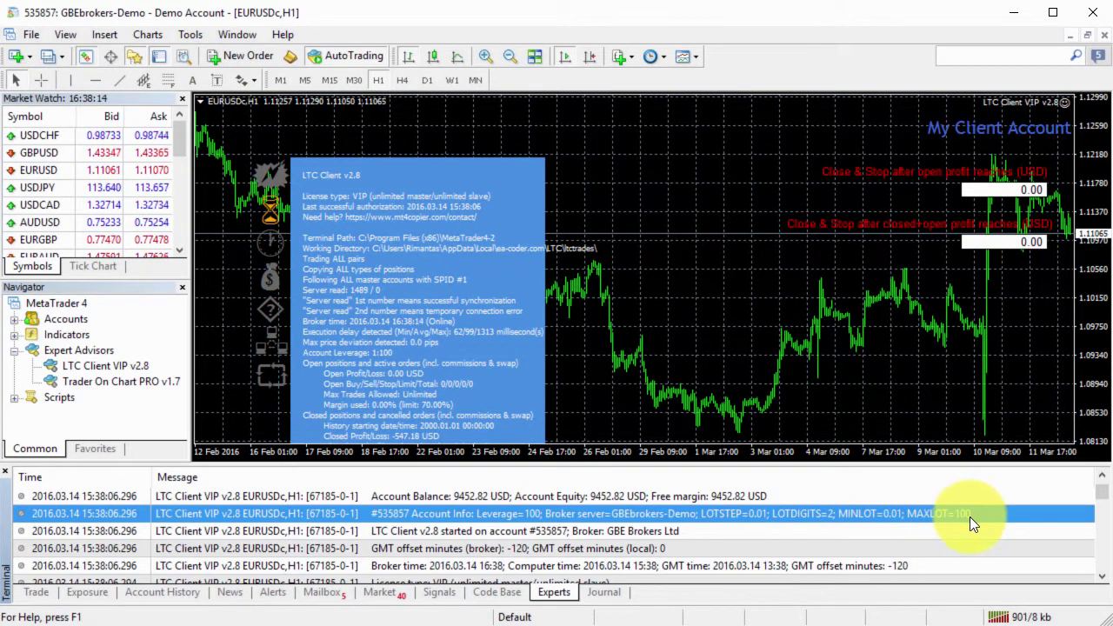
pyautogui.click(48, 592)
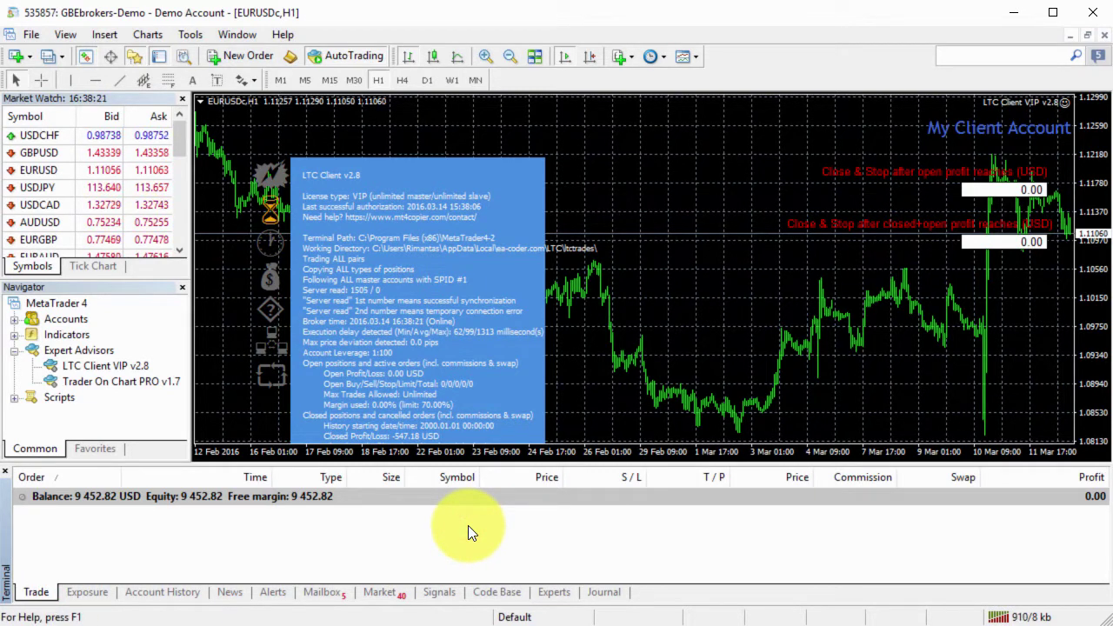
pyautogui.click(239, 55)
pyautogui.click(481, 153)
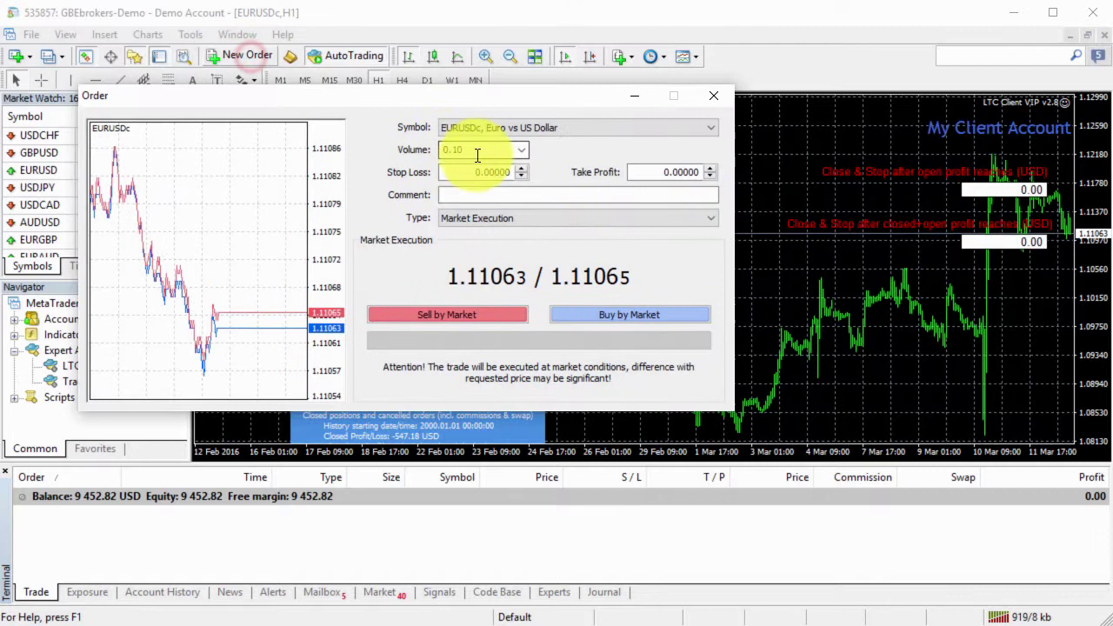
pyautogui.write('1')
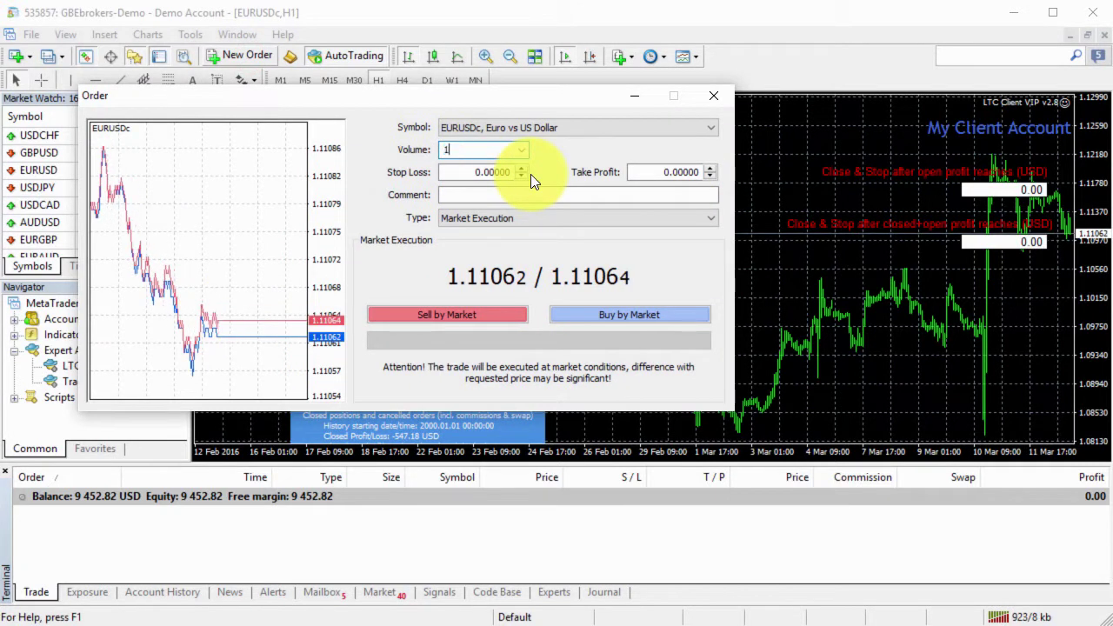
pyautogui.write('01')
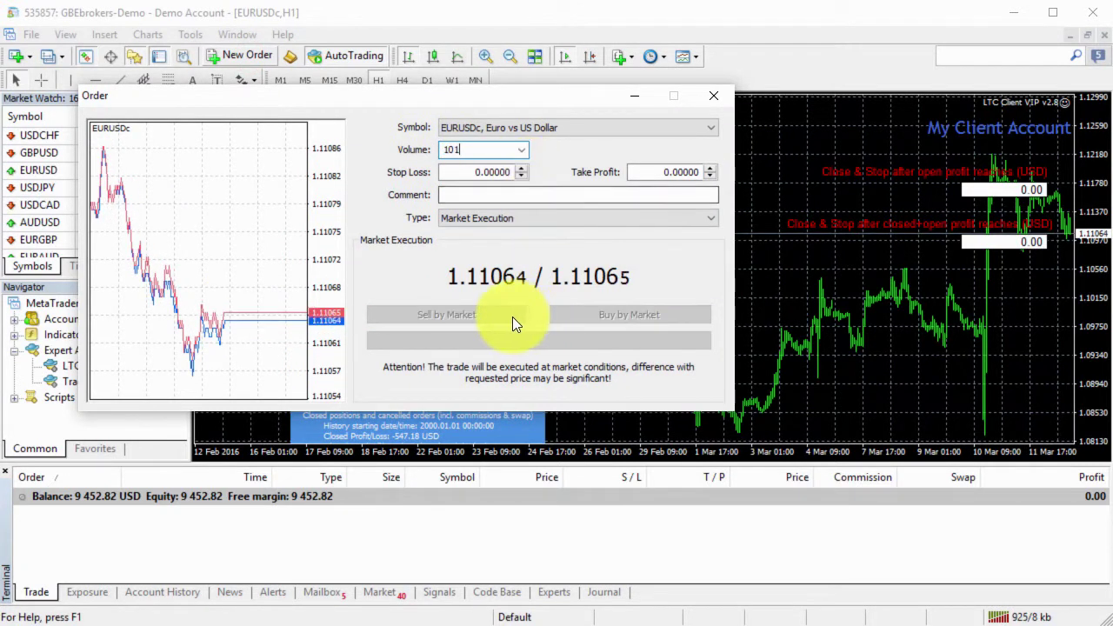
pyautogui.click(511, 316)
pyautogui.click(540, 316)
pyautogui.click(562, 316)
pyautogui.click(446, 318)
pyautogui.click(478, 318)
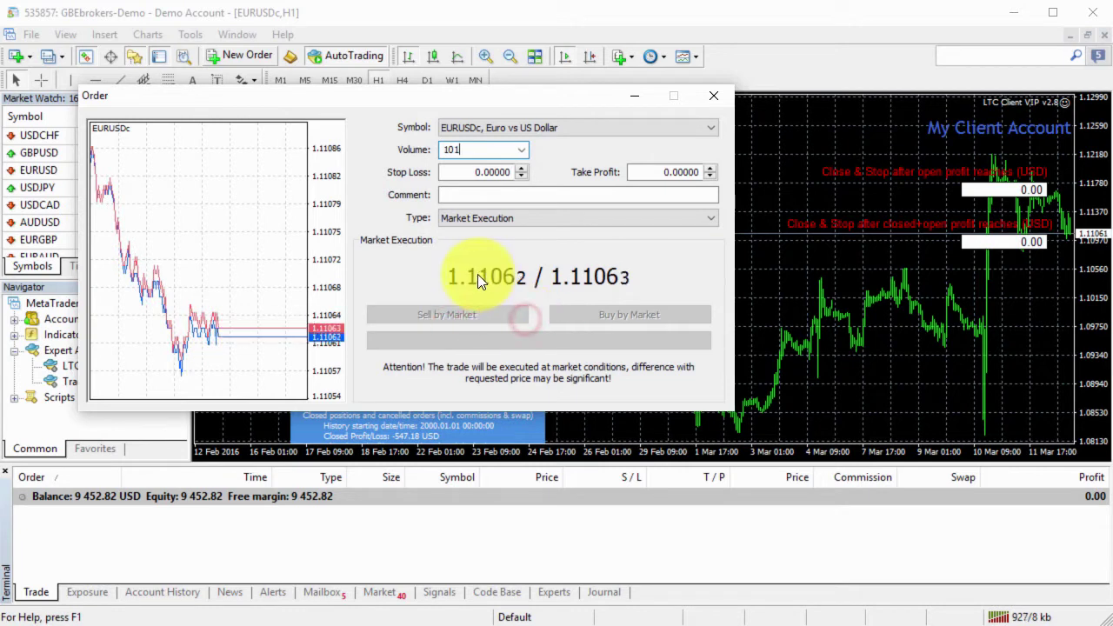
pyautogui.press('BackSpace')
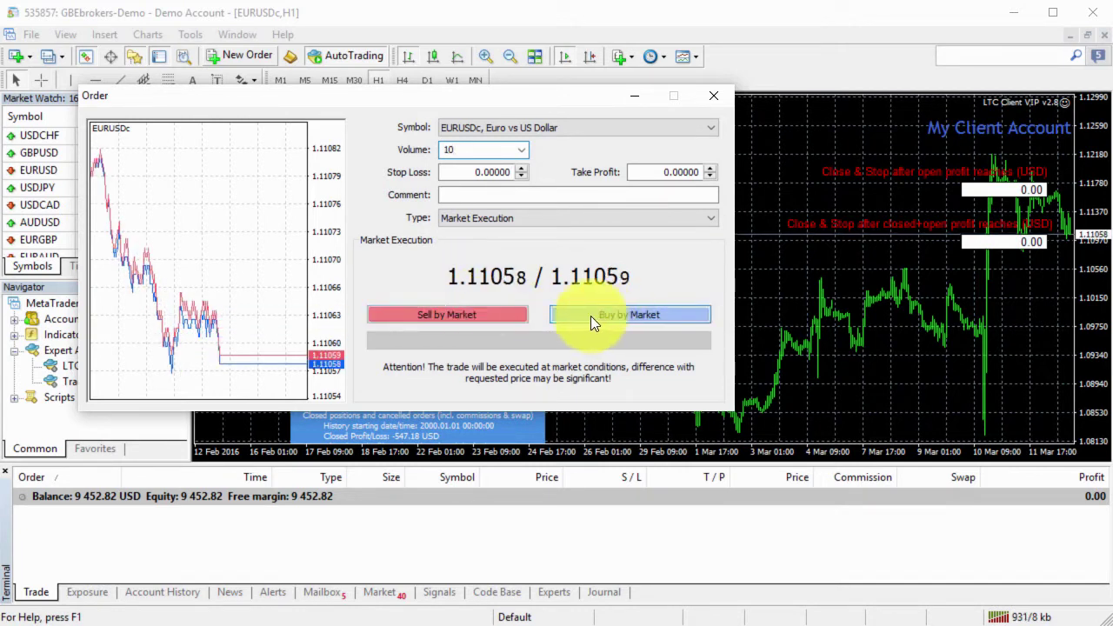
pyautogui.click(712, 96)
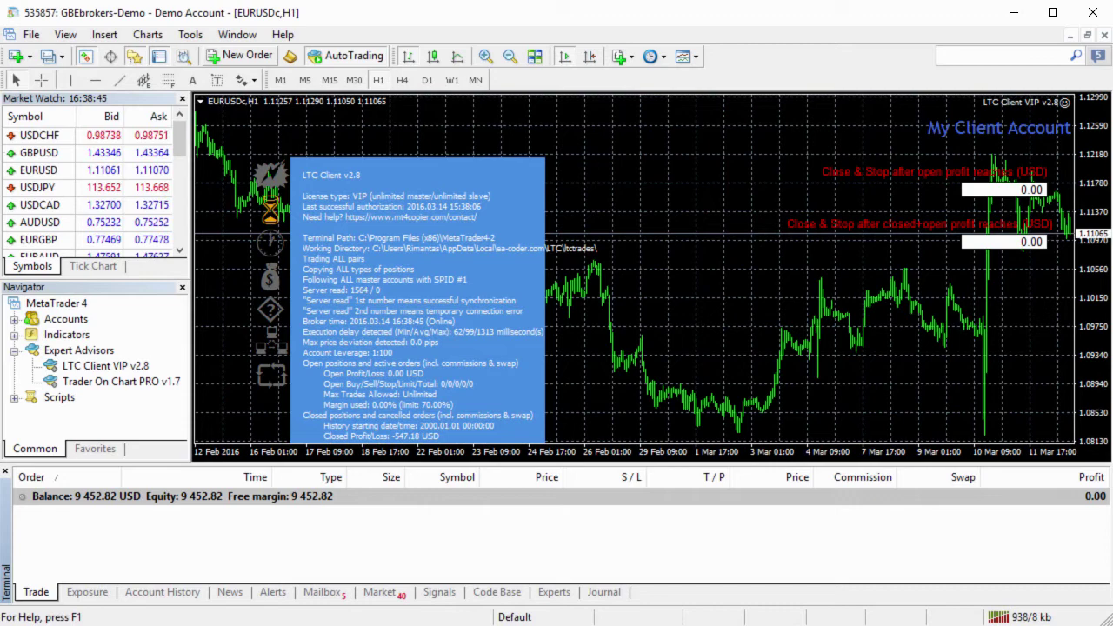
# - On the master terminal, place a 450-lot EURUSD Buy Limit pending order at 1.00000
pyautogui.hotkey('alt', 'Tab')
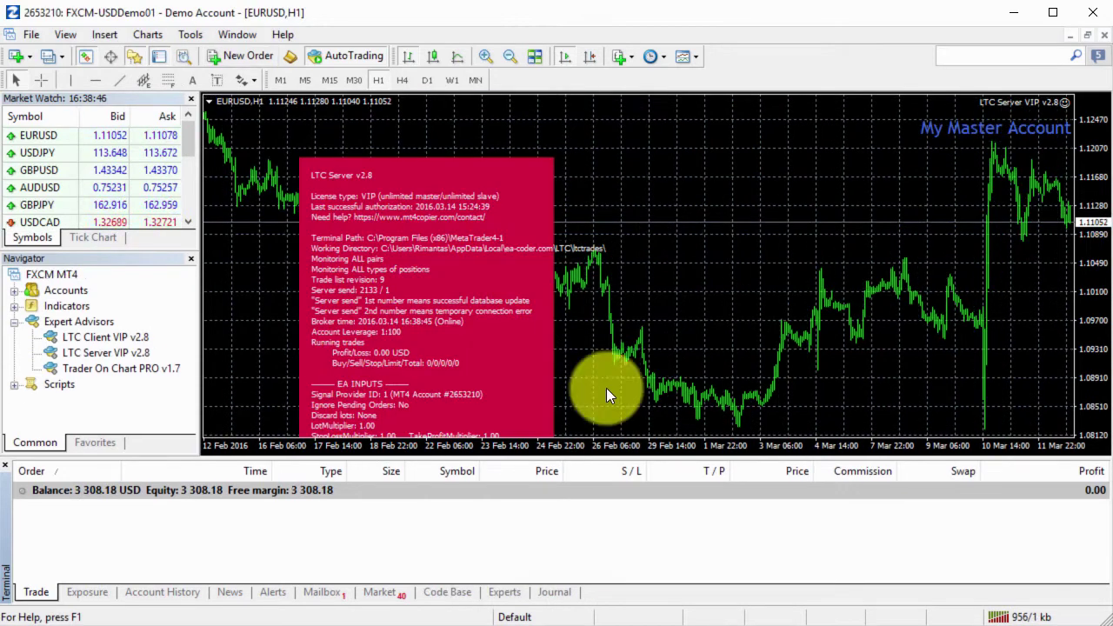
pyautogui.click(250, 55)
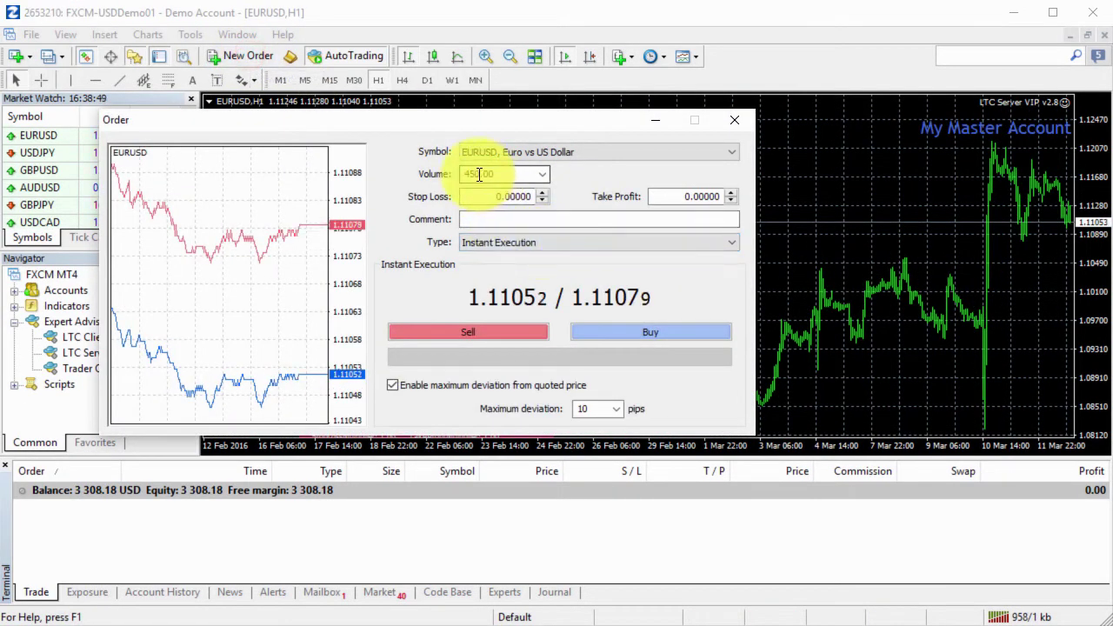
pyautogui.click(514, 247)
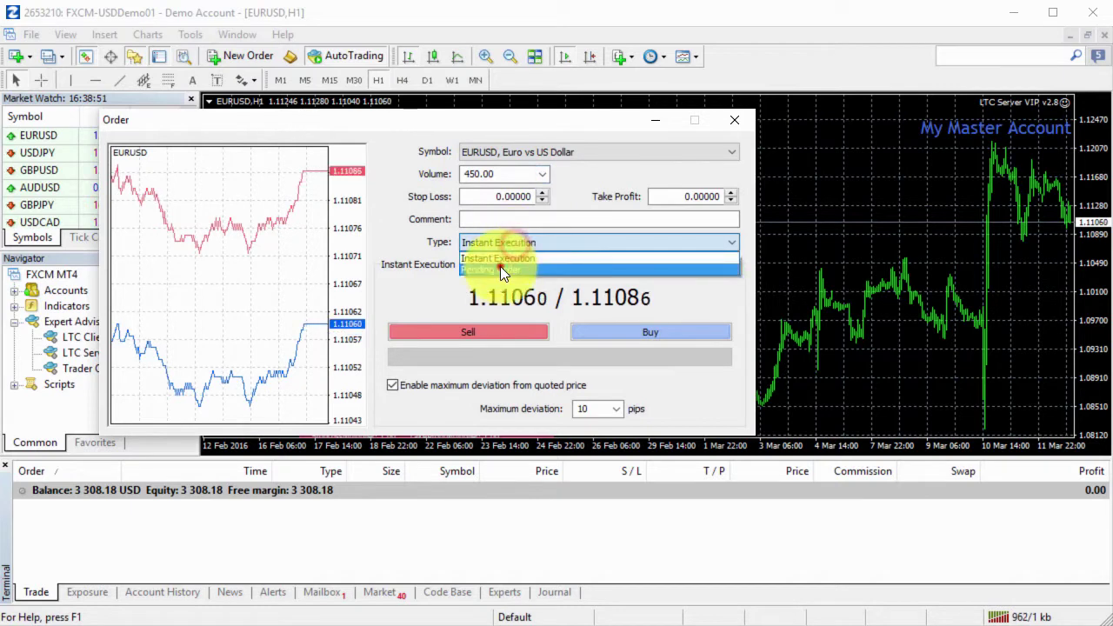
pyautogui.click(500, 266)
pyautogui.click(524, 317)
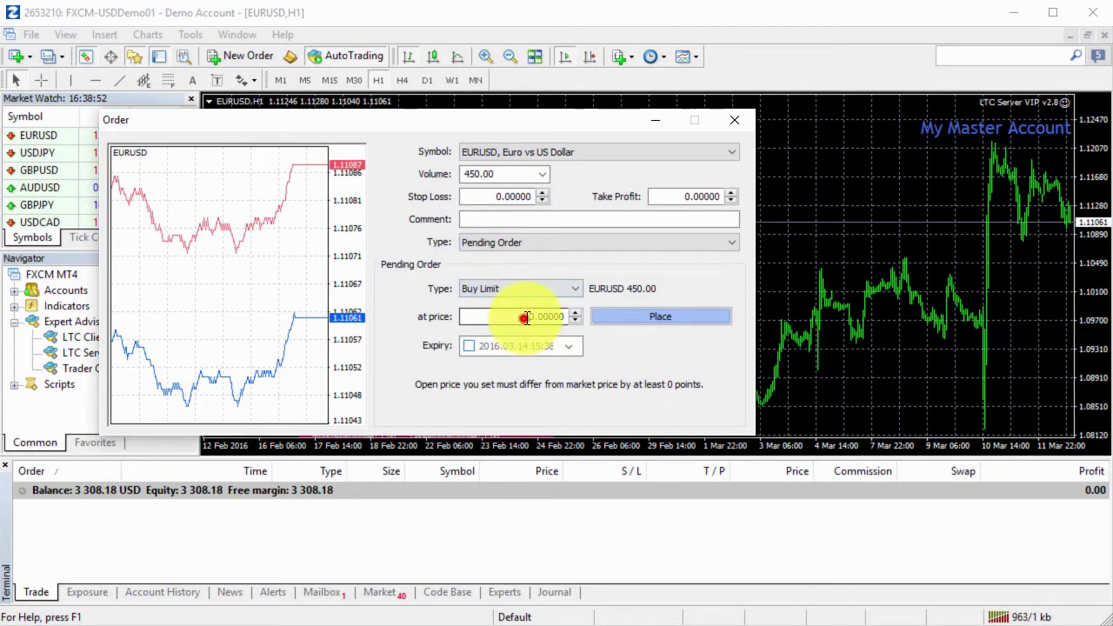
pyautogui.click(598, 317)
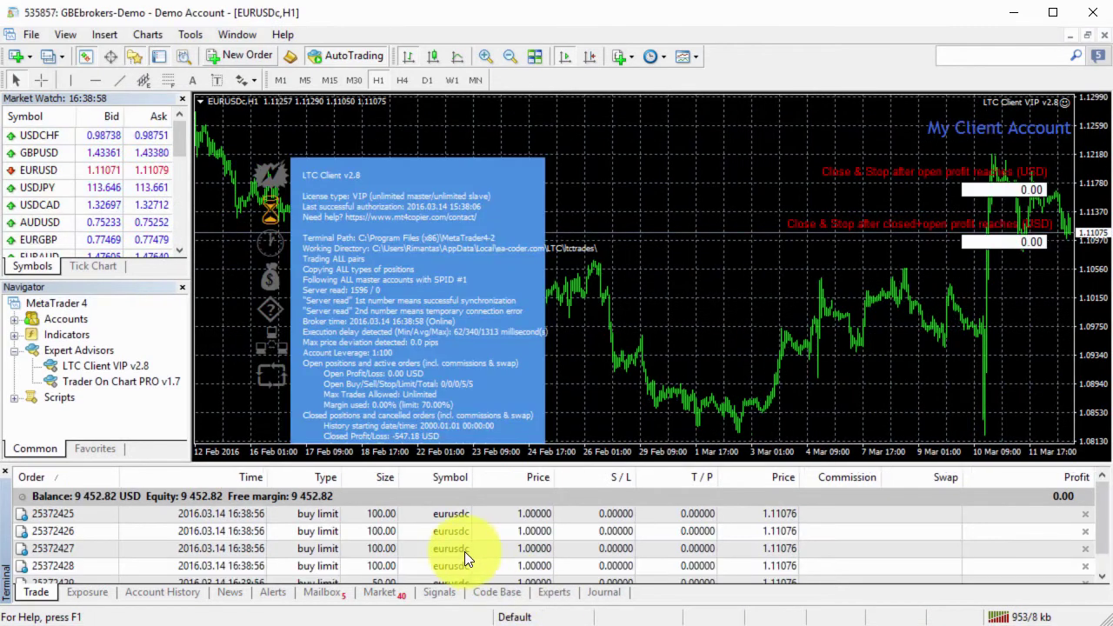
# - Enlarge the trade list and check copied orders 25372425–25372428 and the 50-lot 25372429
pyautogui.moveTo(507, 465); pyautogui.dragTo(503, 439)
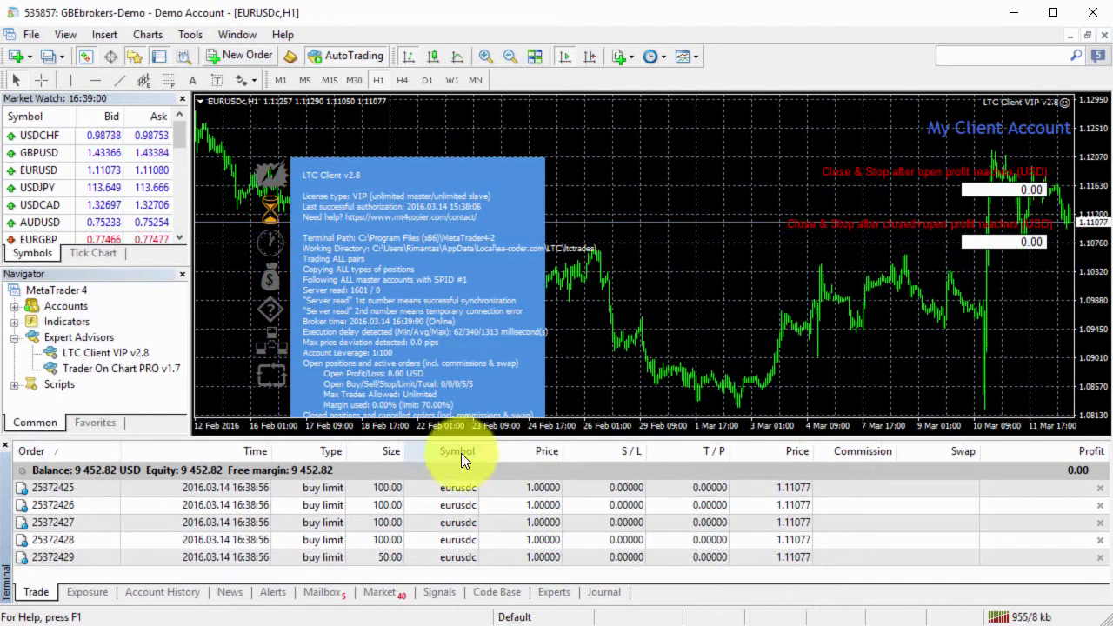
pyautogui.click(420, 487)
pyautogui.moveTo(420, 500); pyautogui.dragTo(419, 560)
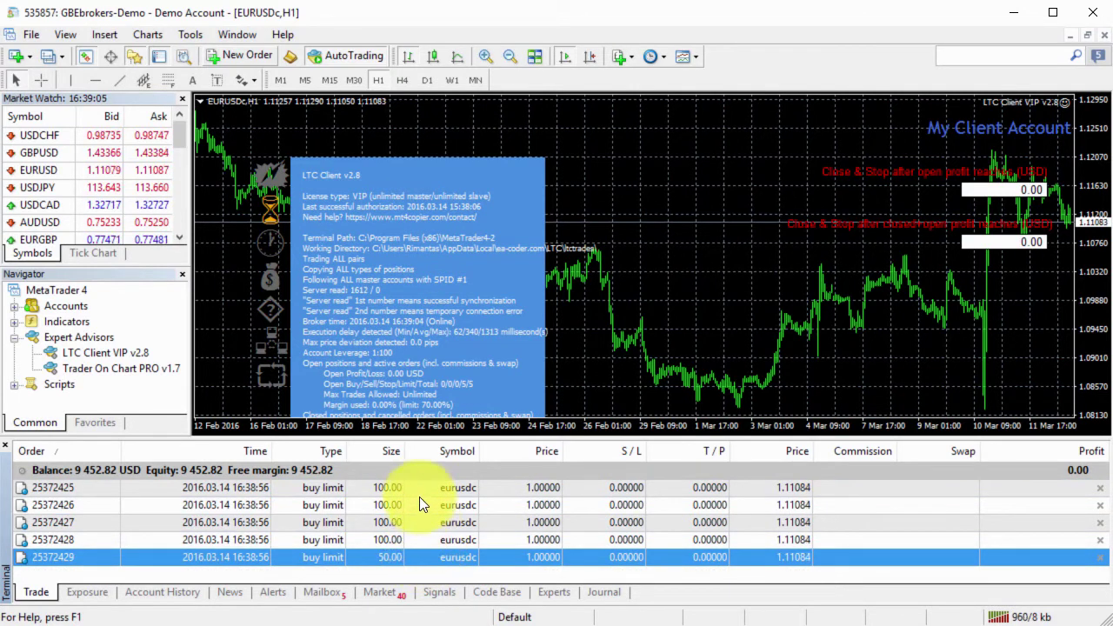
pyautogui.click(418, 487)
pyautogui.click(413, 504)
pyautogui.click(412, 525)
pyautogui.click(413, 540)
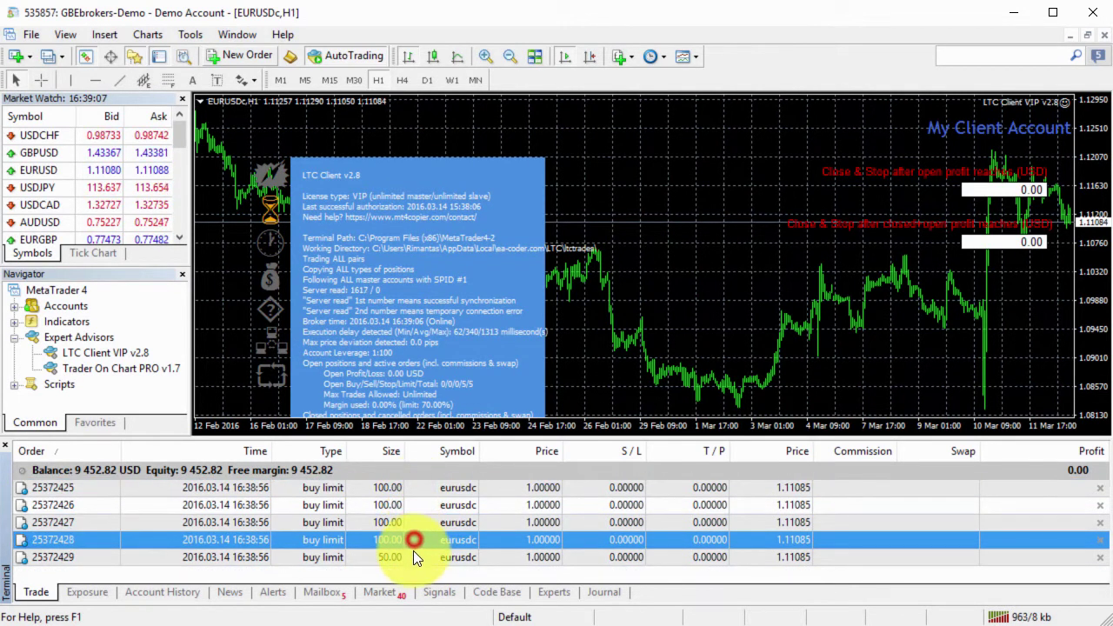
pyautogui.click(413, 555)
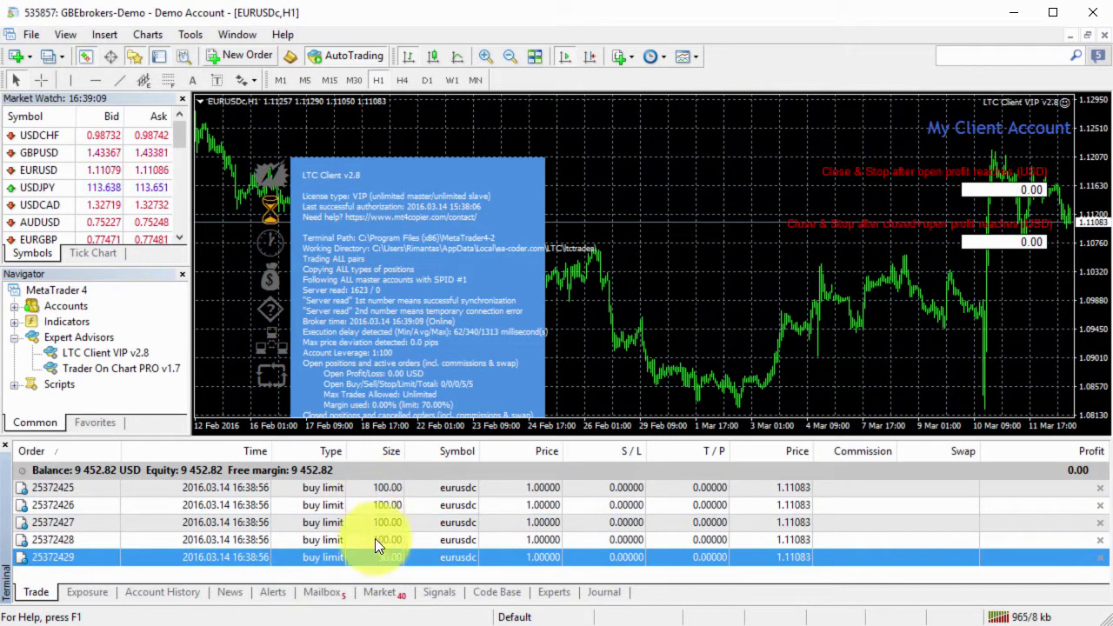
# - Recheck the copied orders, confirming four 100-lot buy limits and one 50-lot at 1.00000
pyautogui.click(415, 490)
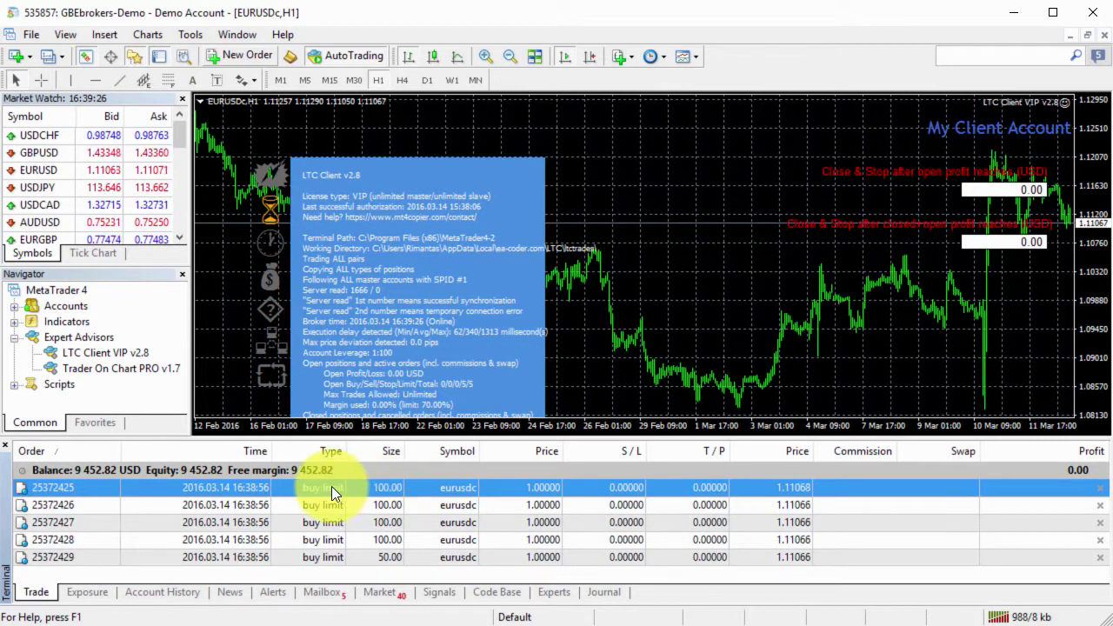
pyautogui.moveTo(373, 487); pyautogui.dragTo(393, 540)
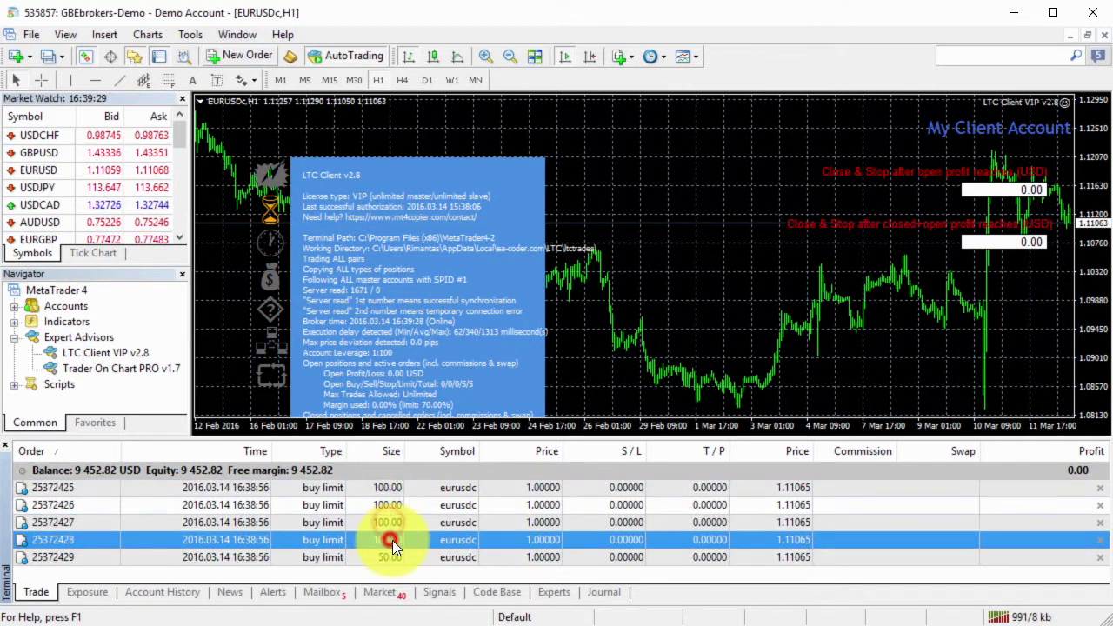
pyautogui.click(412, 556)
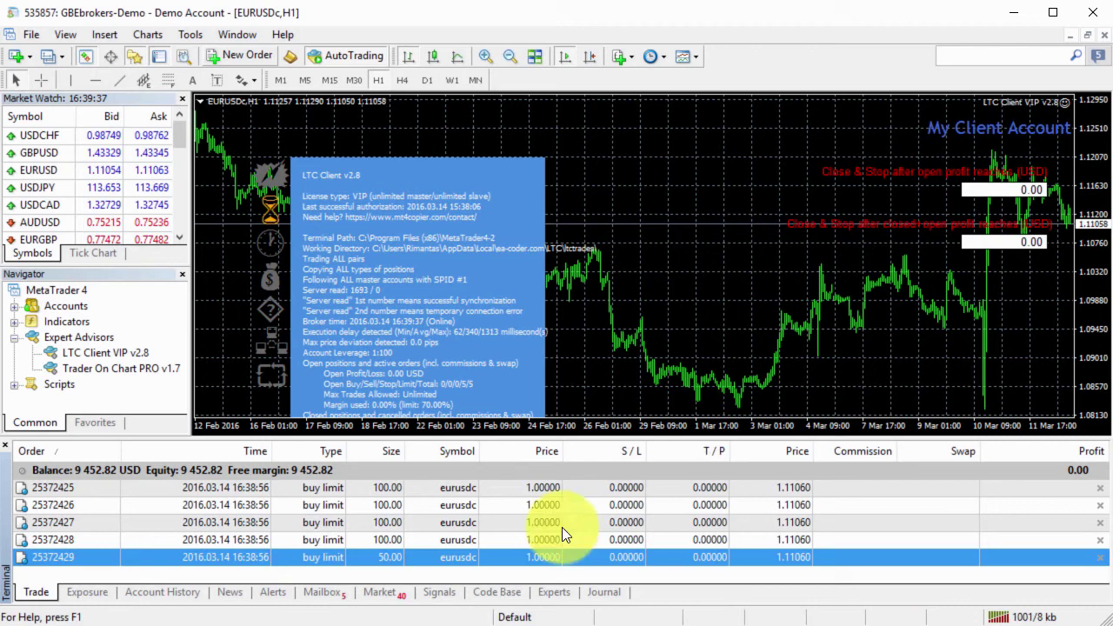
pyautogui.click(408, 487)
pyautogui.click(411, 504)
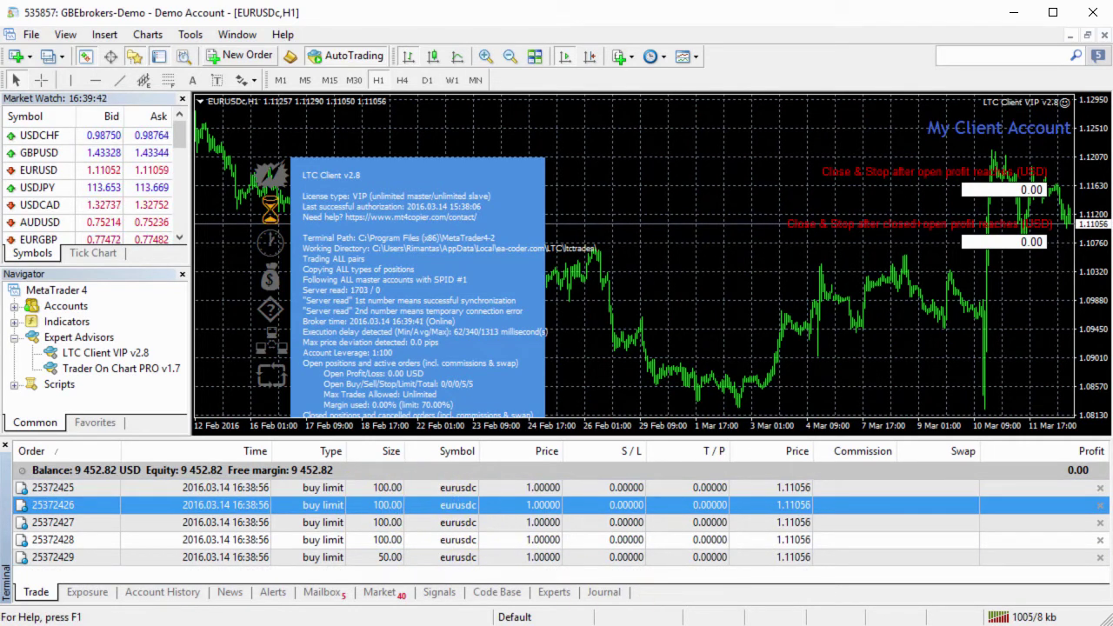
# - Modify the master pending order to stop loss 0.88888 and take profit 1.44444
pyautogui.hotkey('alt', 'Tab')
pyautogui.doubleClick(559, 508)
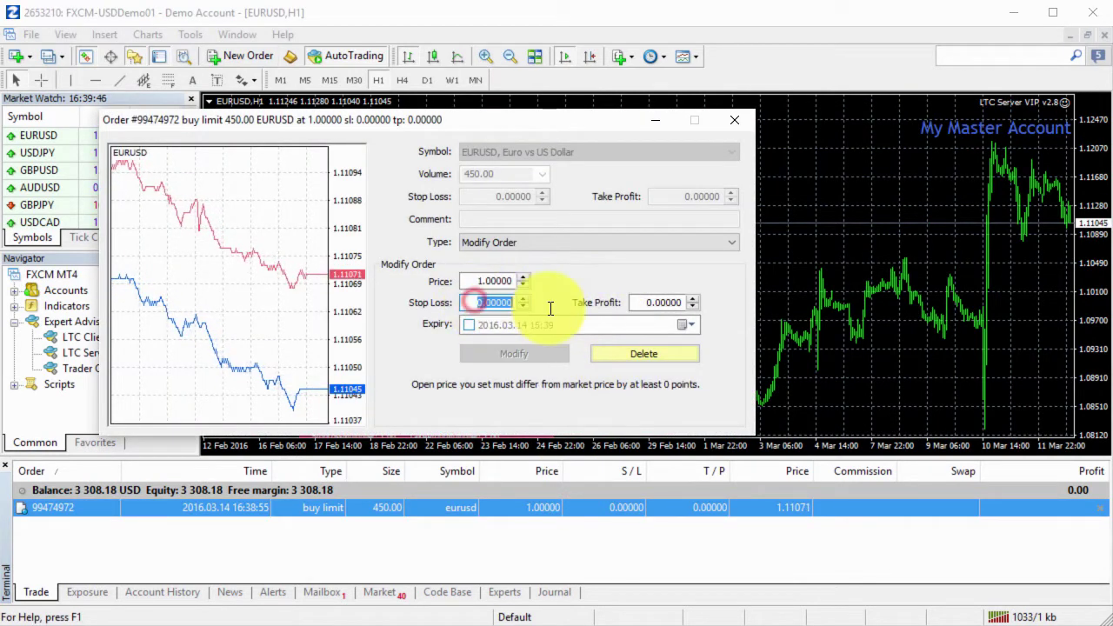
pyautogui.write('0.88')
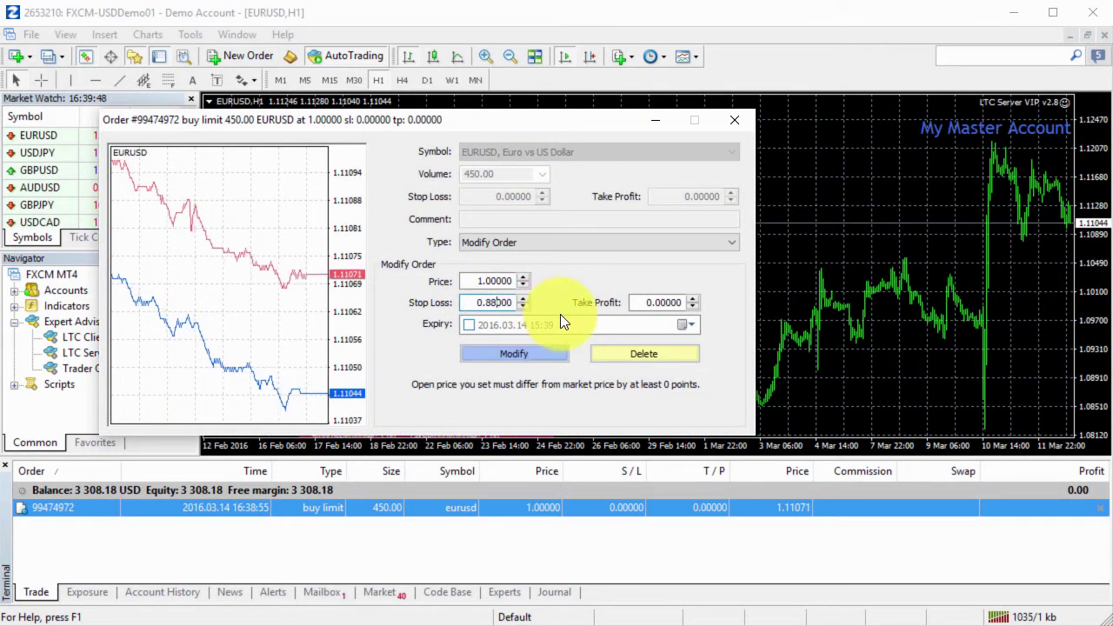
pyautogui.write('888')
pyautogui.press('Tab')
pyautogui.write('1.44')
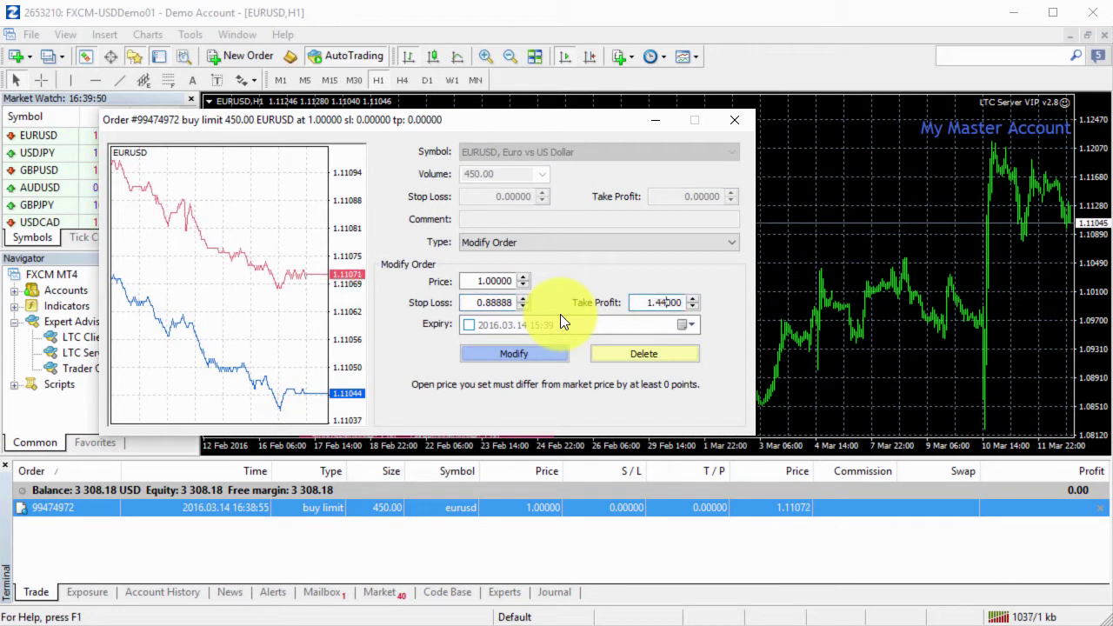
pyautogui.write('444')
pyautogui.click(541, 358)
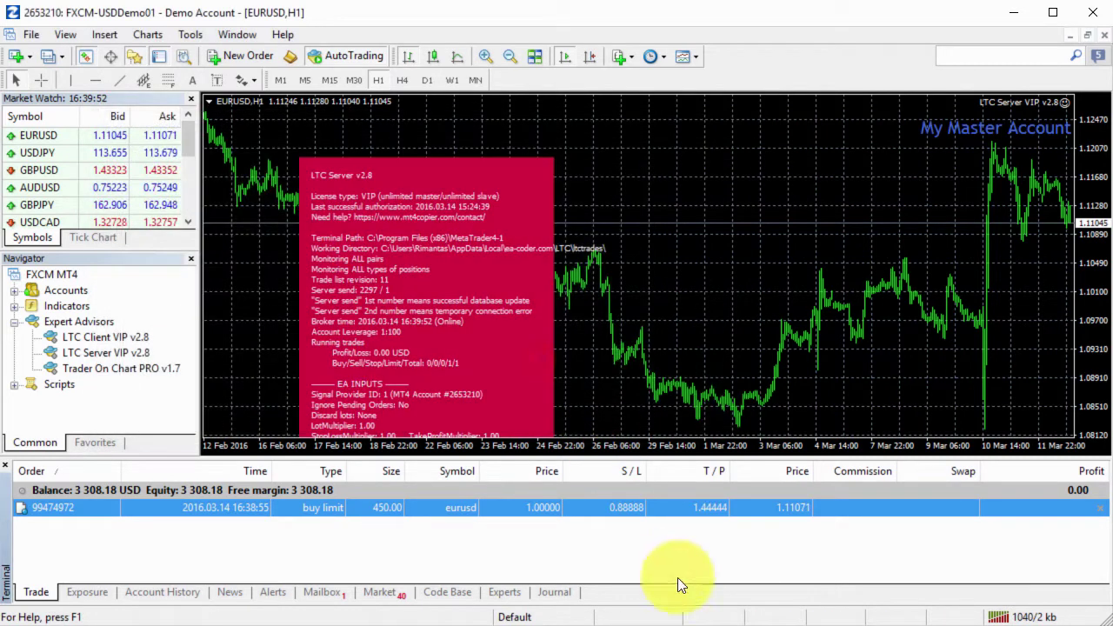
# - Verify the client's copied orders 25372425–25372427 carry the new stop loss and take profit
pyautogui.hotkey('alt', 'Tab')
pyautogui.click(577, 488)
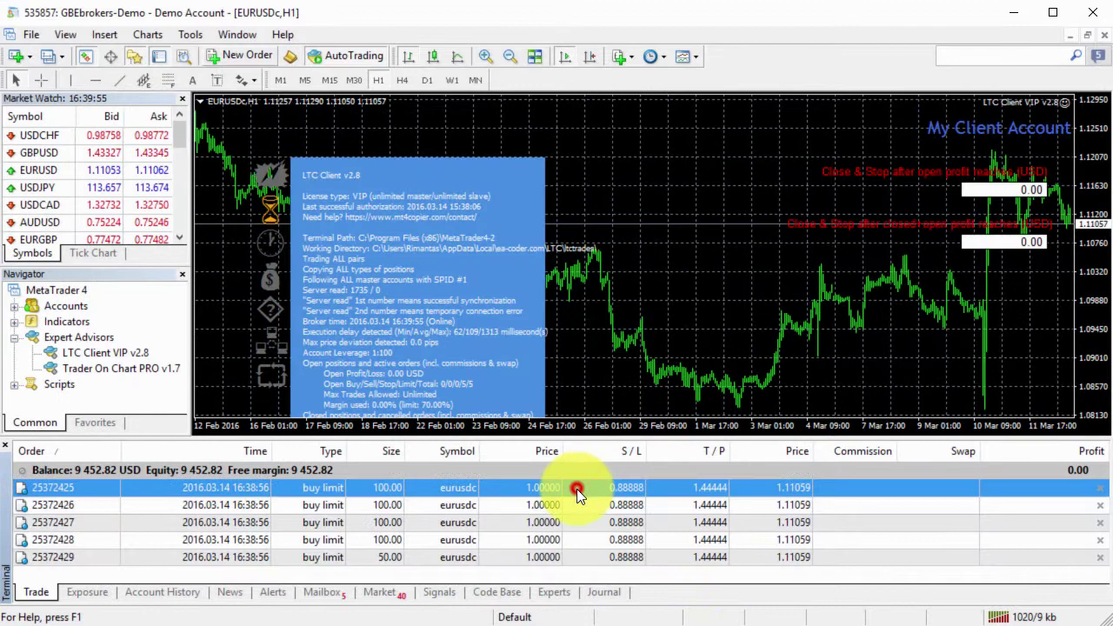
pyautogui.click(577, 507)
pyautogui.click(575, 521)
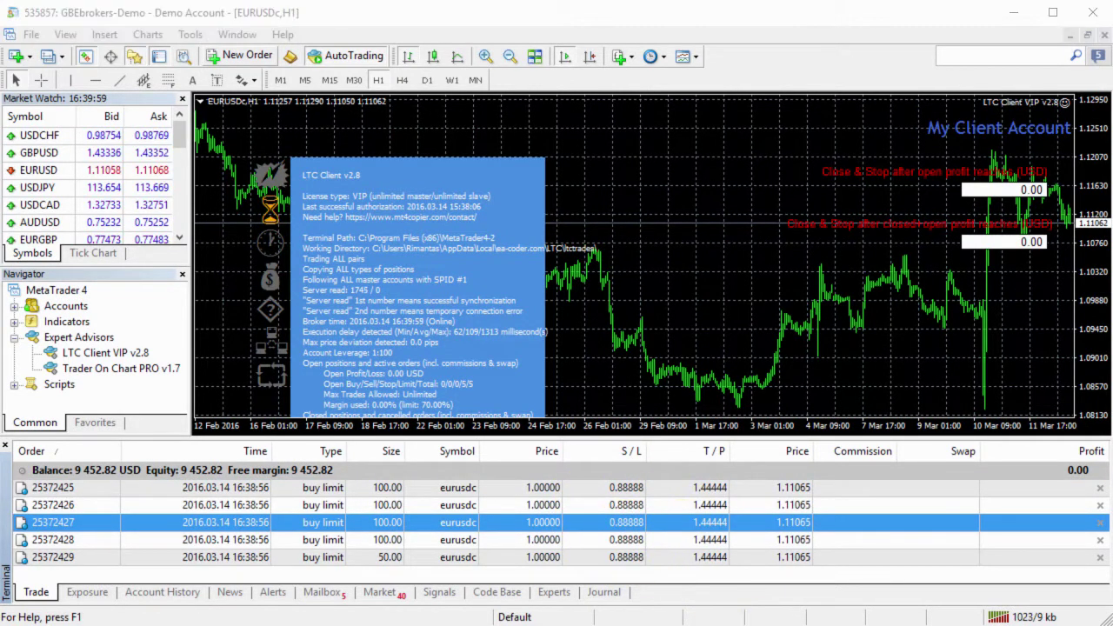
# - Delete the master pending order and confirm the client's copied orders disappear
pyautogui.hotkey('alt', 'Tab')
pyautogui.click(1100, 508)
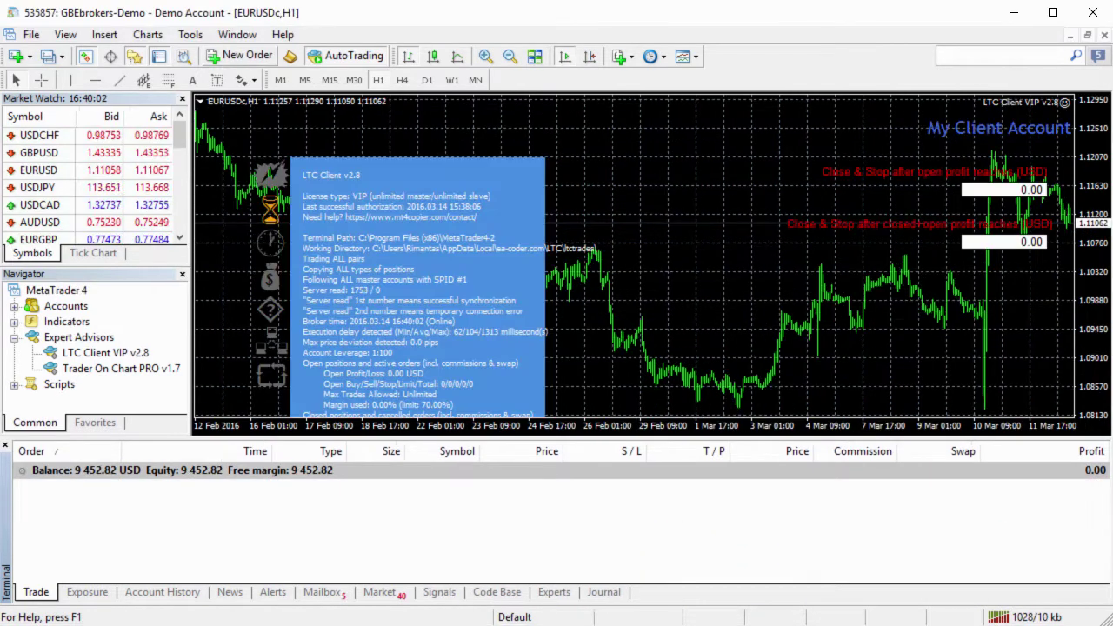
pyautogui.hotkey('alt', 'Tab')
pyautogui.click(579, 523)
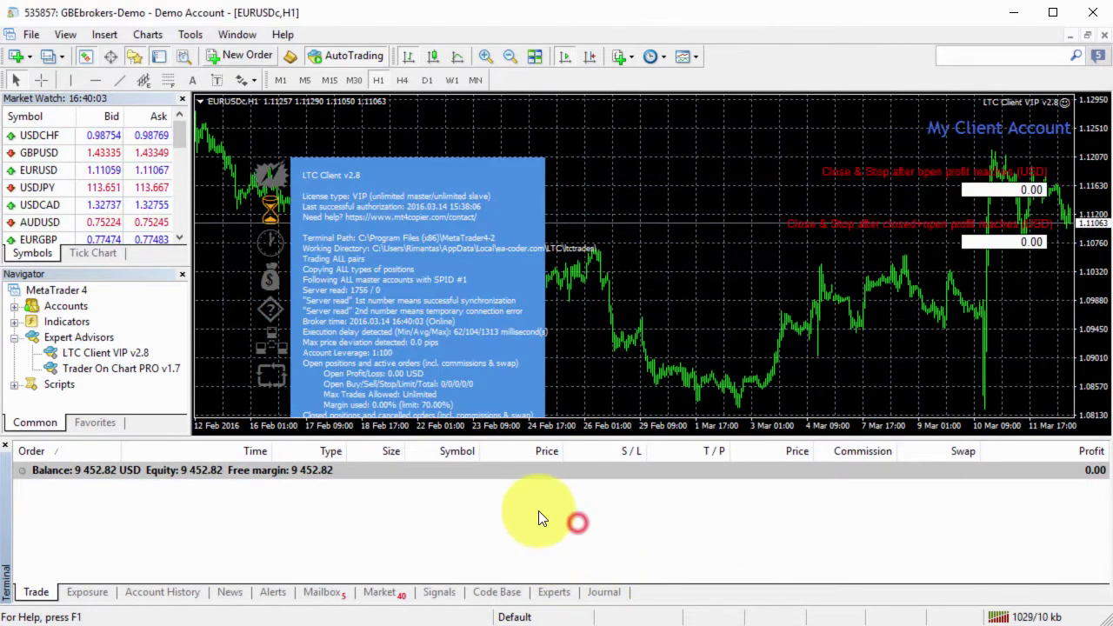
# - Change the LTC Client expert's SplitLotsMax input to 50 in its properties
pyautogui.click(538, 510)
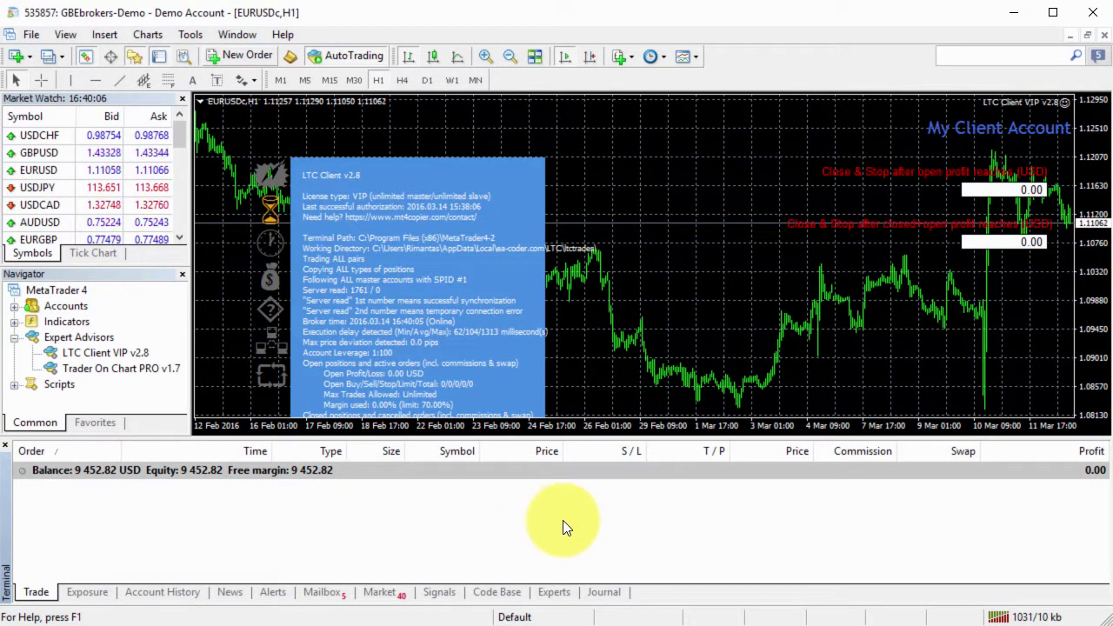
pyautogui.click(566, 517)
pyautogui.rightClick(630, 192)
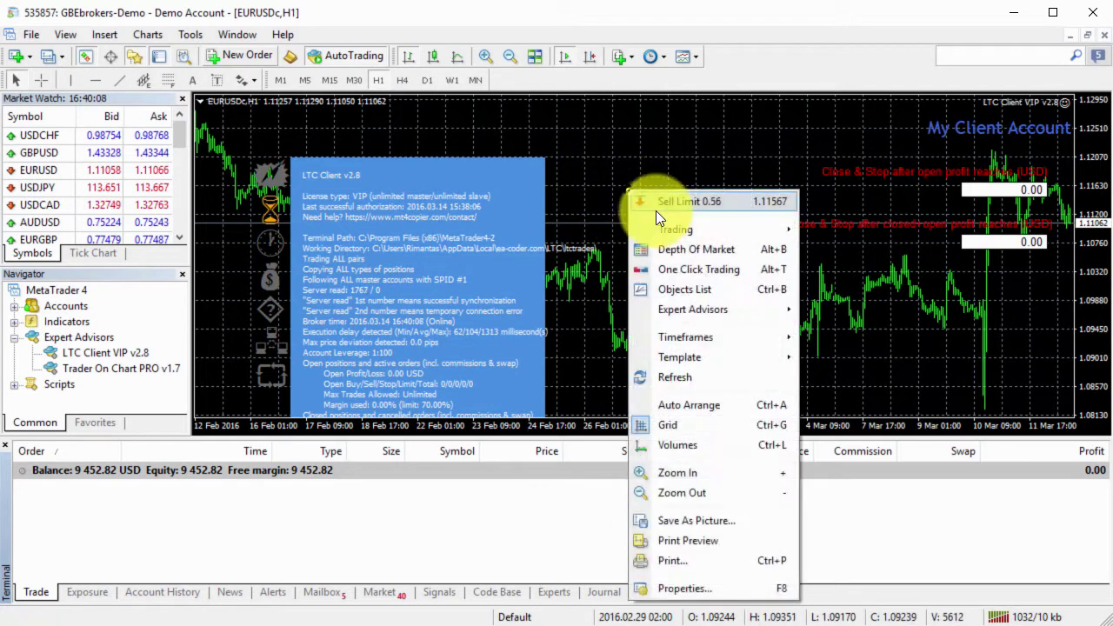
pyautogui.click(713, 310)
pyautogui.click(835, 309)
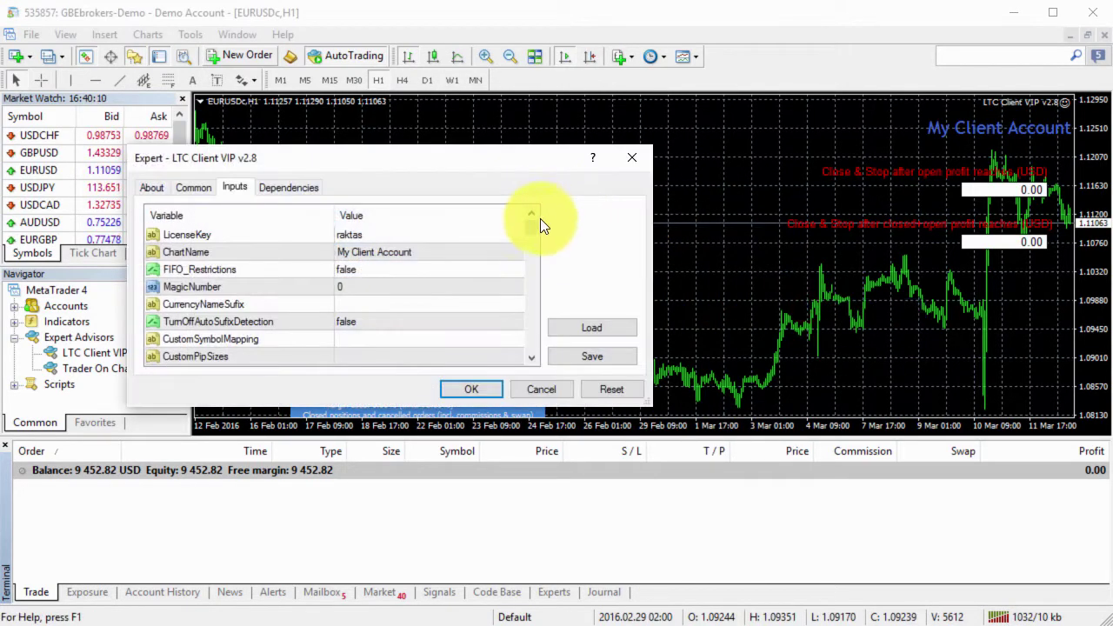
pyautogui.scroll(-10, 538, 331)
pyautogui.click(535, 287)
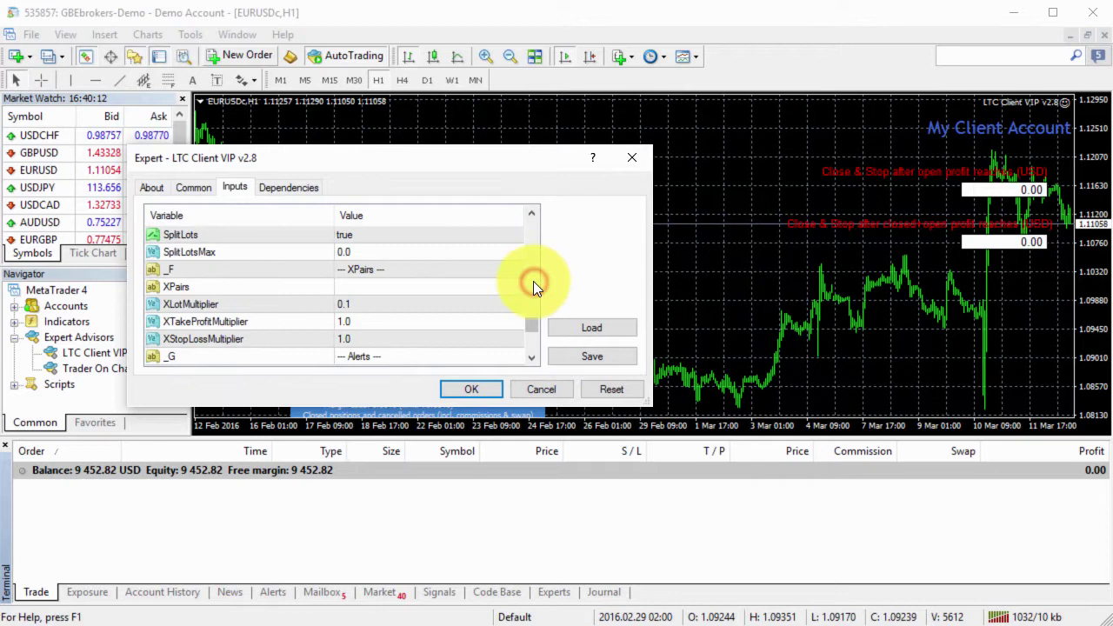
pyautogui.doubleClick(428, 251)
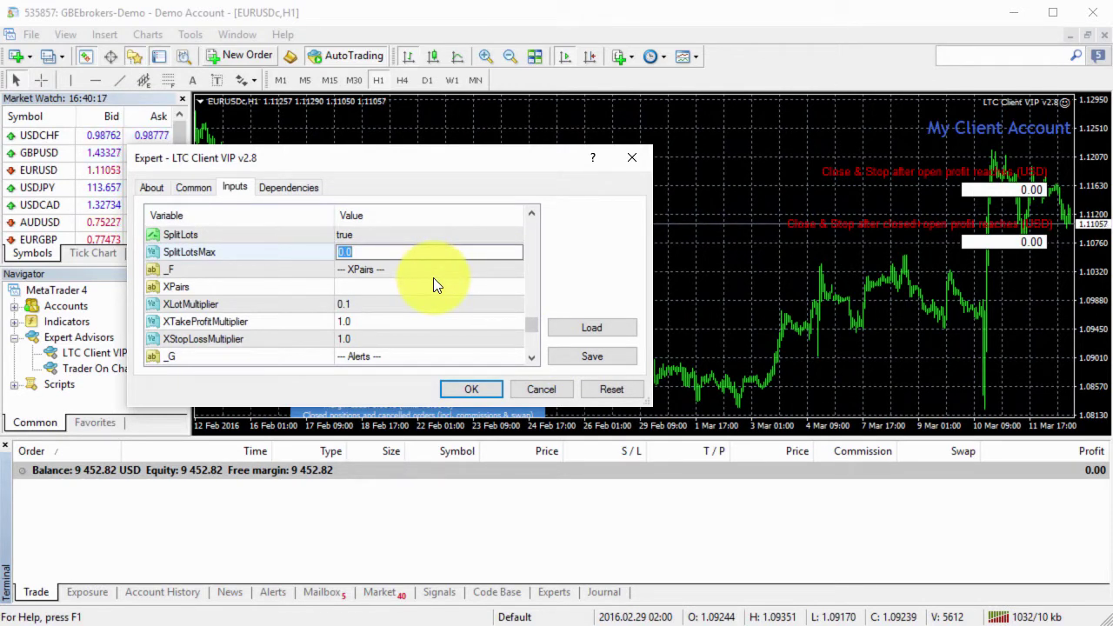
pyautogui.write('50')
pyautogui.press('Return')
pyautogui.press('Return')
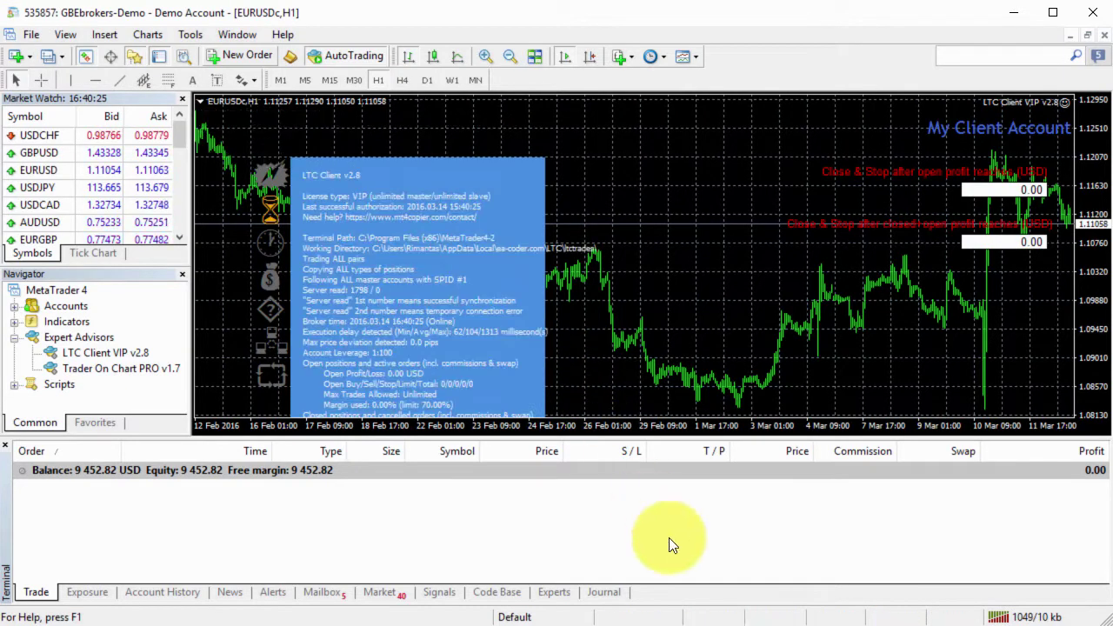
# - On the master, place a new EURUSD Buy Limit pending order of 375 lots at 1.00000
pyautogui.hotkey('alt', 'Tab')
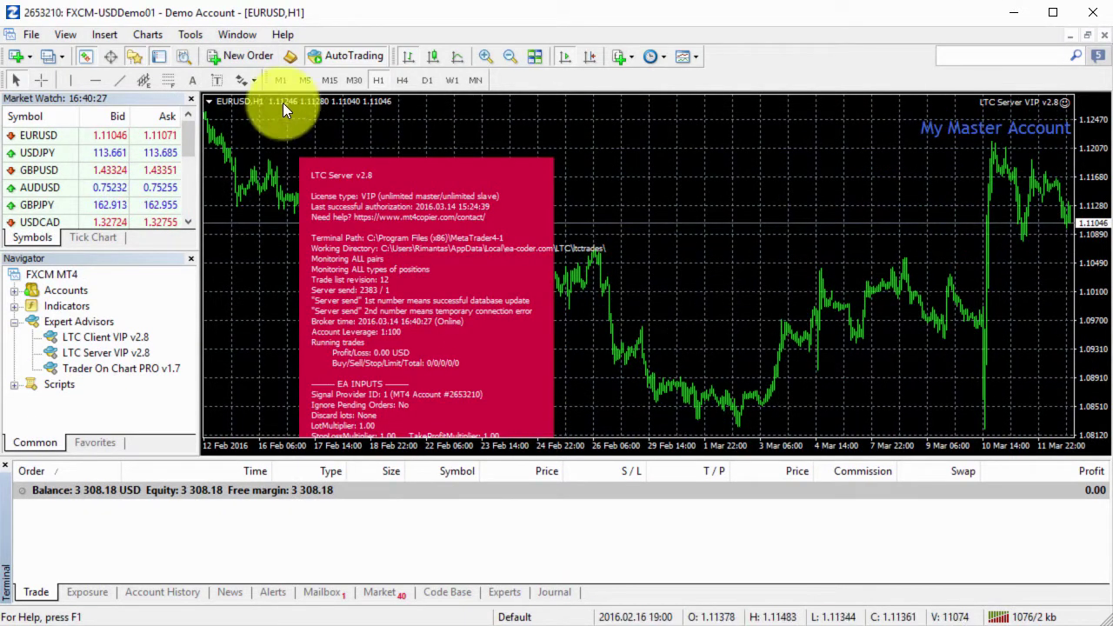
pyautogui.click(253, 56)
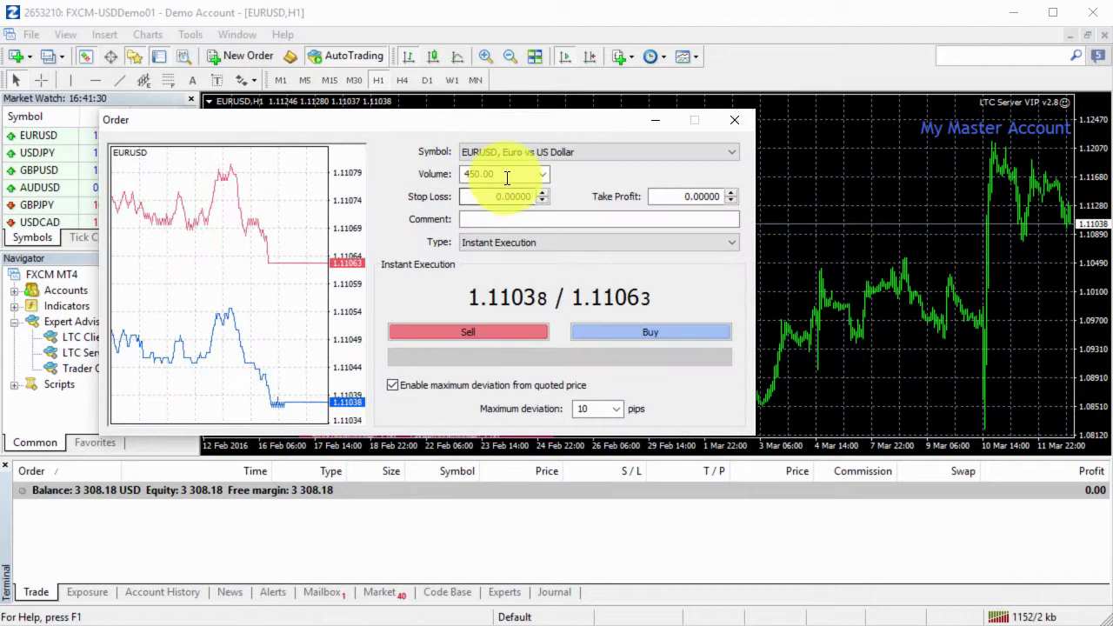
pyautogui.doubleClick(504, 175)
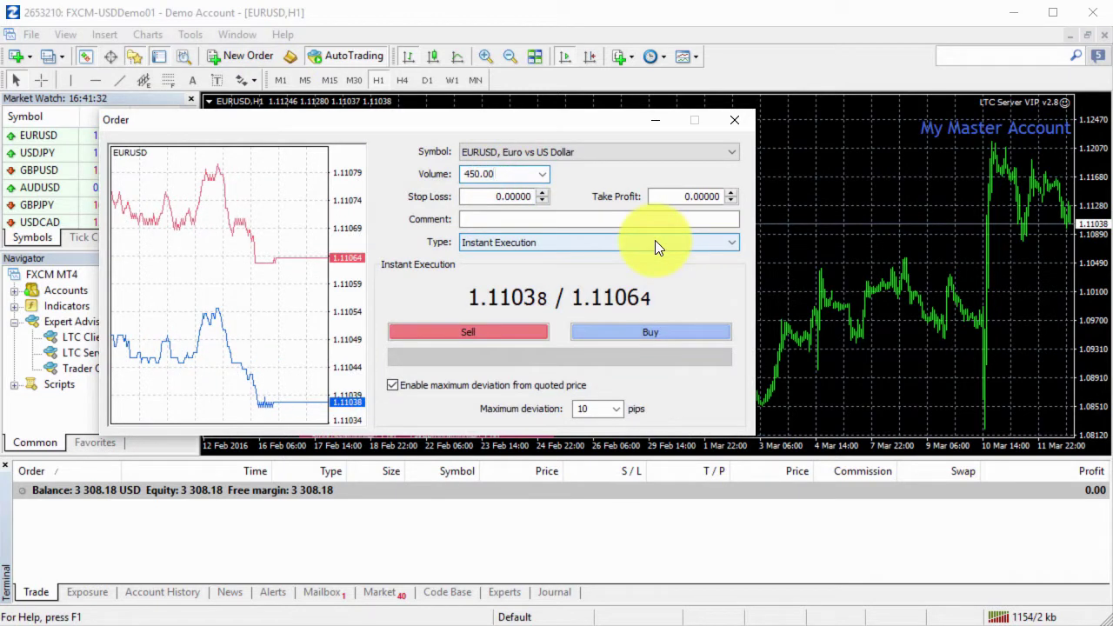
pyautogui.write('375')
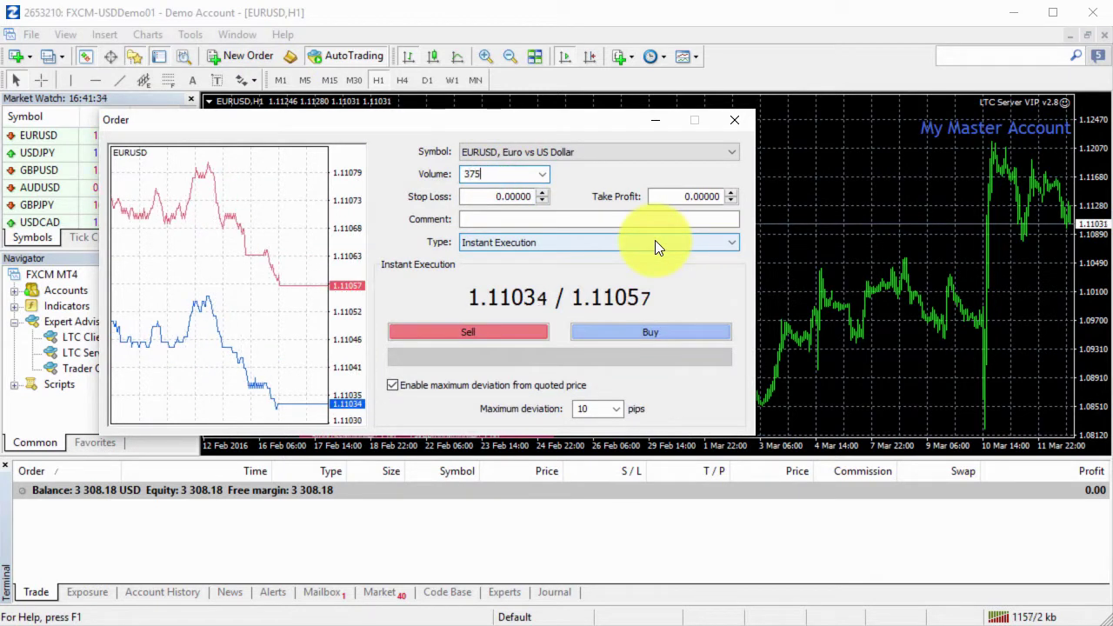
pyautogui.click(556, 245)
pyautogui.click(529, 269)
pyautogui.click(497, 317)
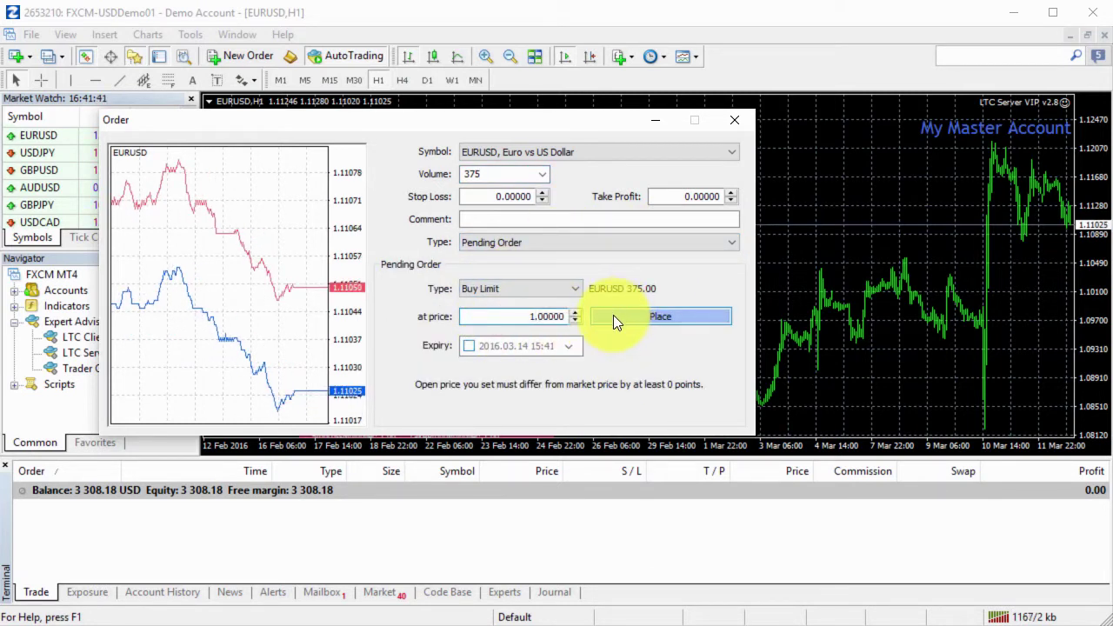
pyautogui.click(613, 317)
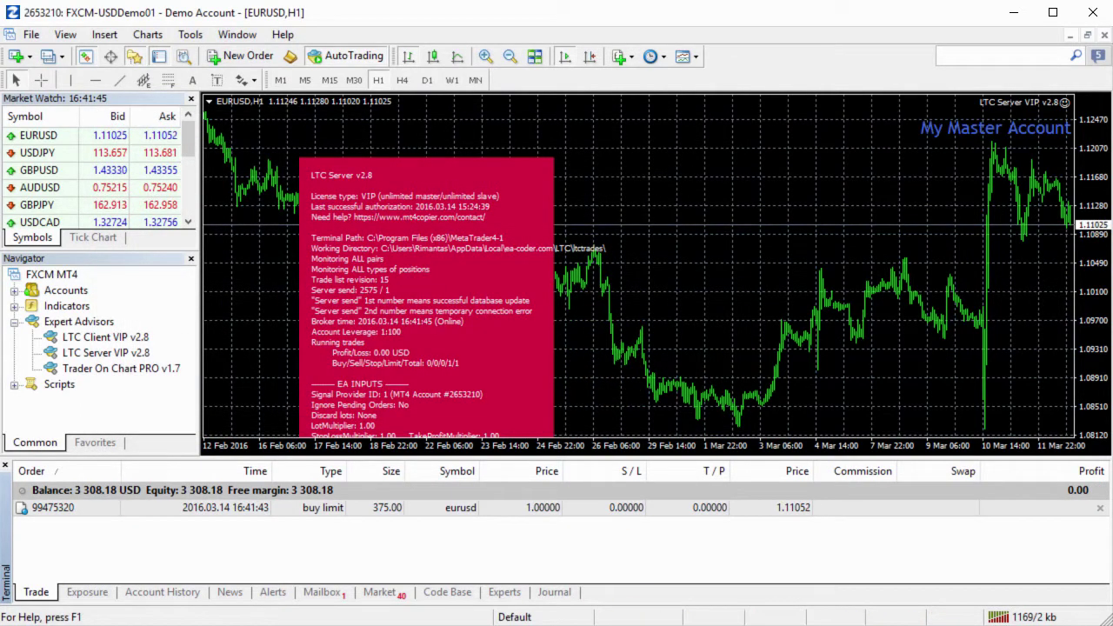
# - Review the client's copied orders: seven 50-lot and one 25-lot EURUSD buy limits at 1.00000
pyautogui.hotkey('alt', 'Tab')
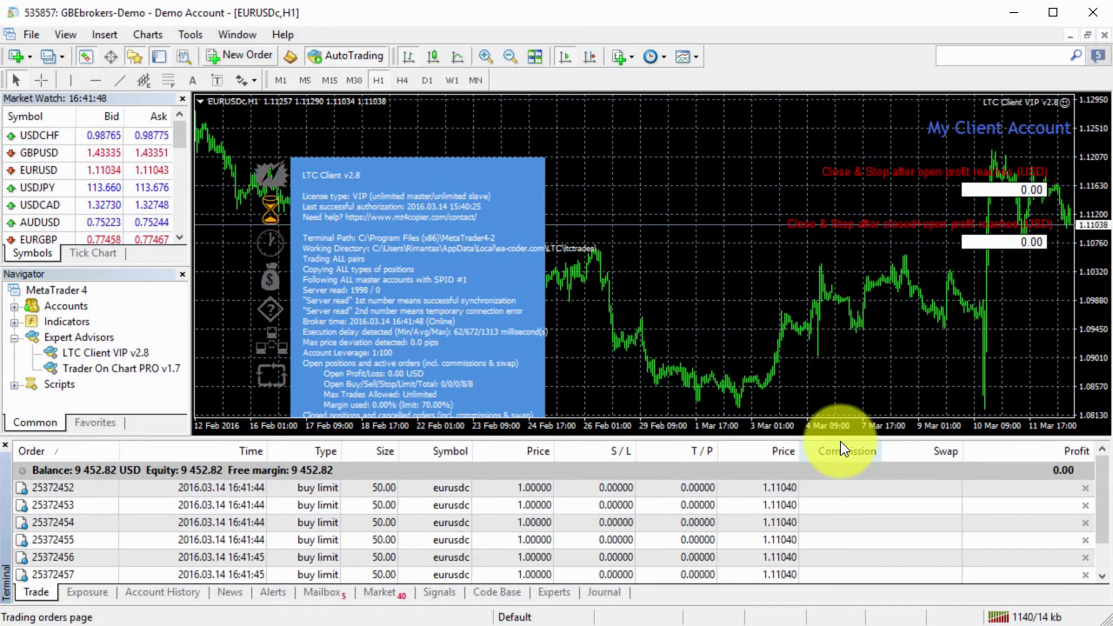
pyautogui.moveTo(840, 441); pyautogui.dragTo(839, 388)
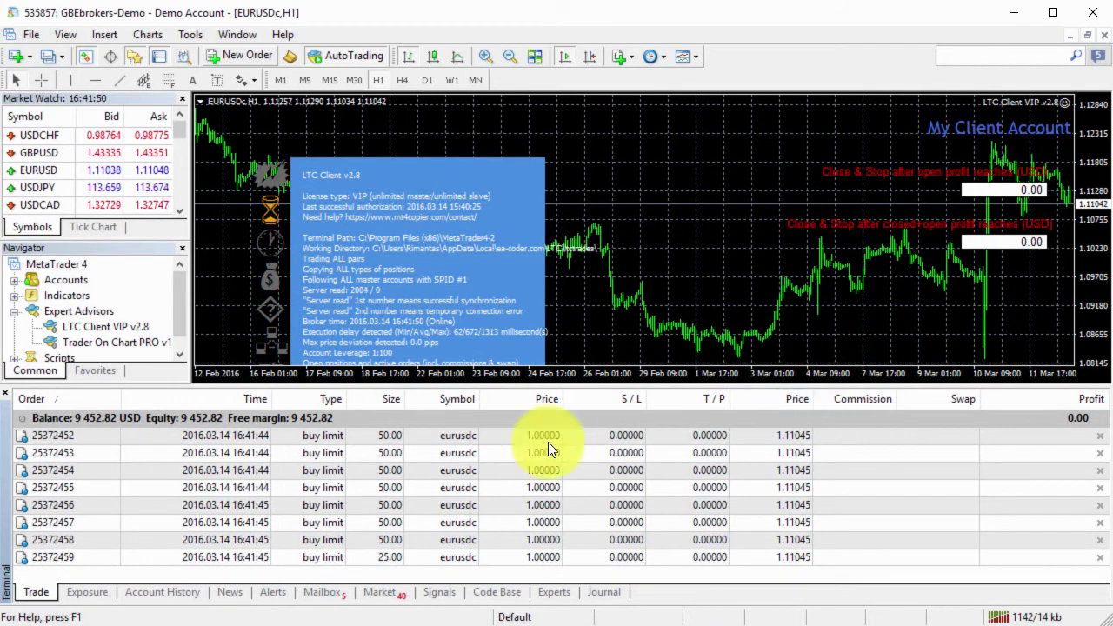
pyautogui.click(524, 438)
pyautogui.click(518, 454)
pyautogui.click(518, 469)
pyautogui.click(512, 485)
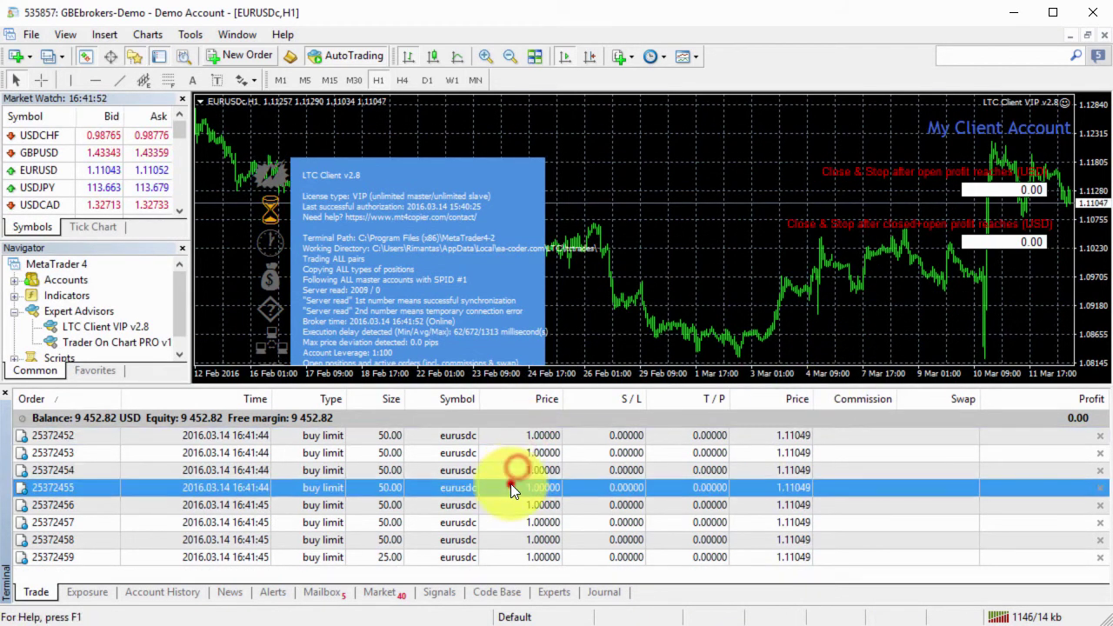
pyautogui.click(505, 507)
pyautogui.click(505, 523)
pyautogui.click(502, 541)
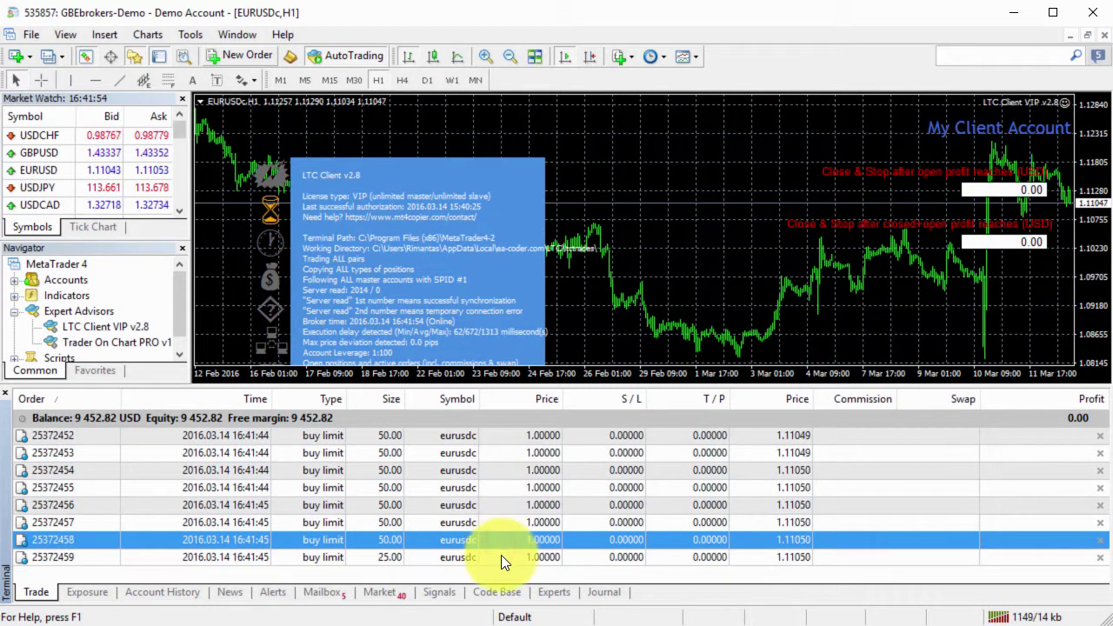
pyautogui.click(419, 556)
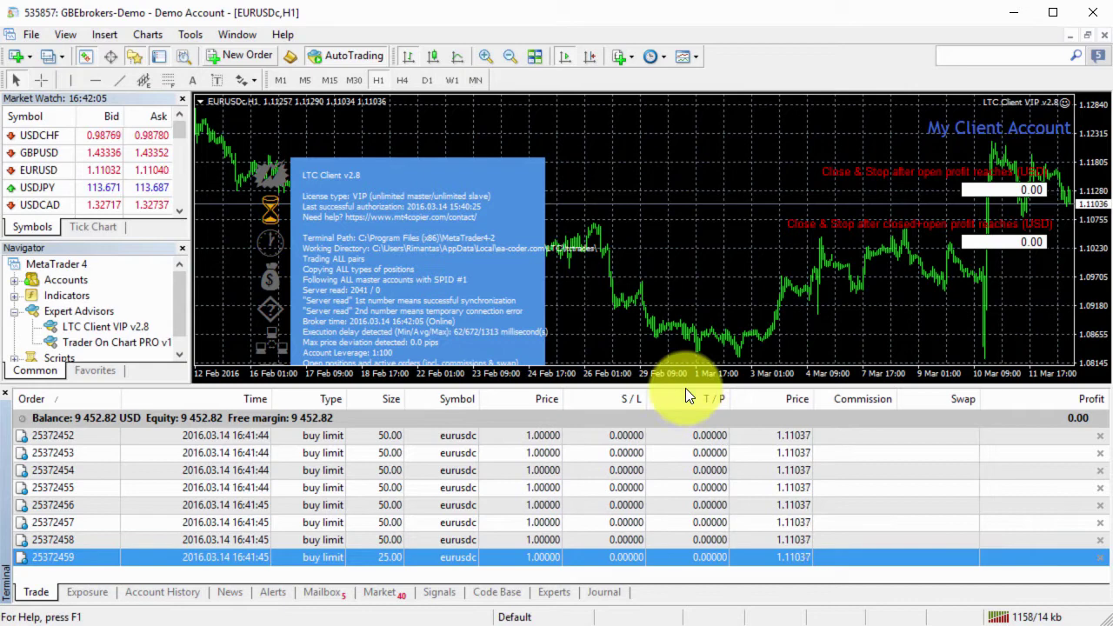
pyautogui.moveTo(685, 388); pyautogui.dragTo(684, 453)
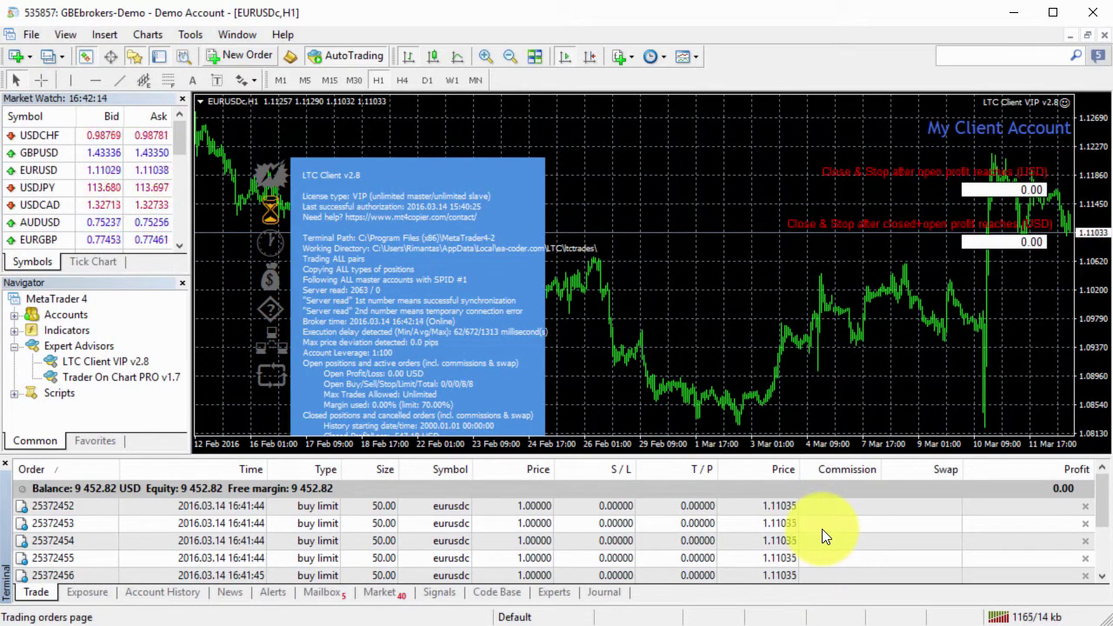
# - Switch the LTC Client expert's SplitLots input to false and reload it with OK
pyautogui.rightClick(710, 169)
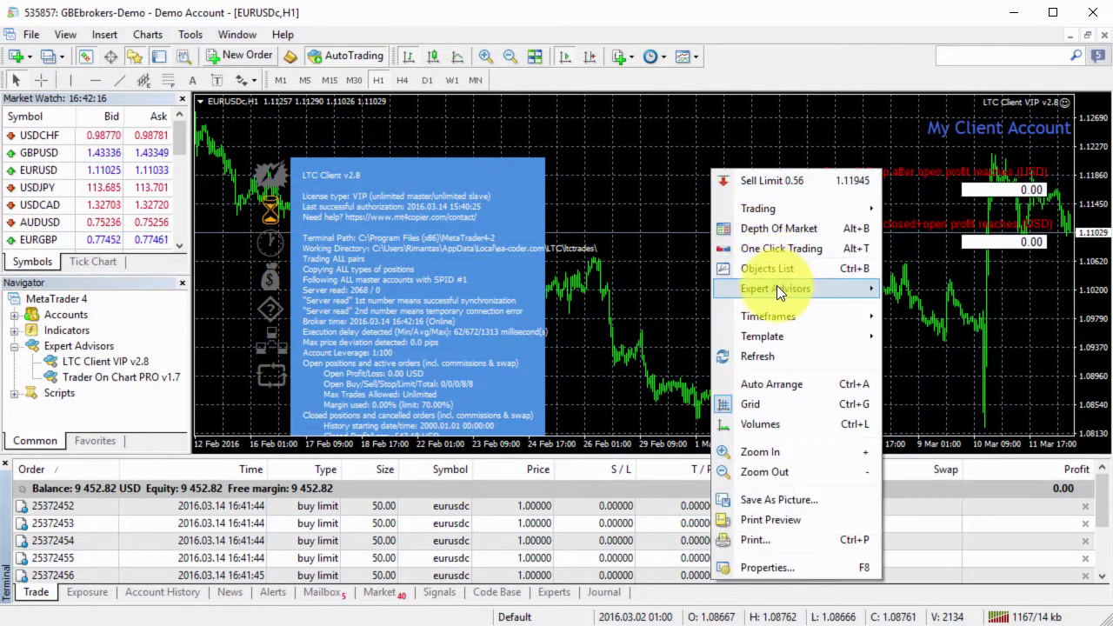
pyautogui.moveTo(776, 288)
pyautogui.click(884, 290)
pyautogui.moveTo(532, 228); pyautogui.dragTo(537, 364)
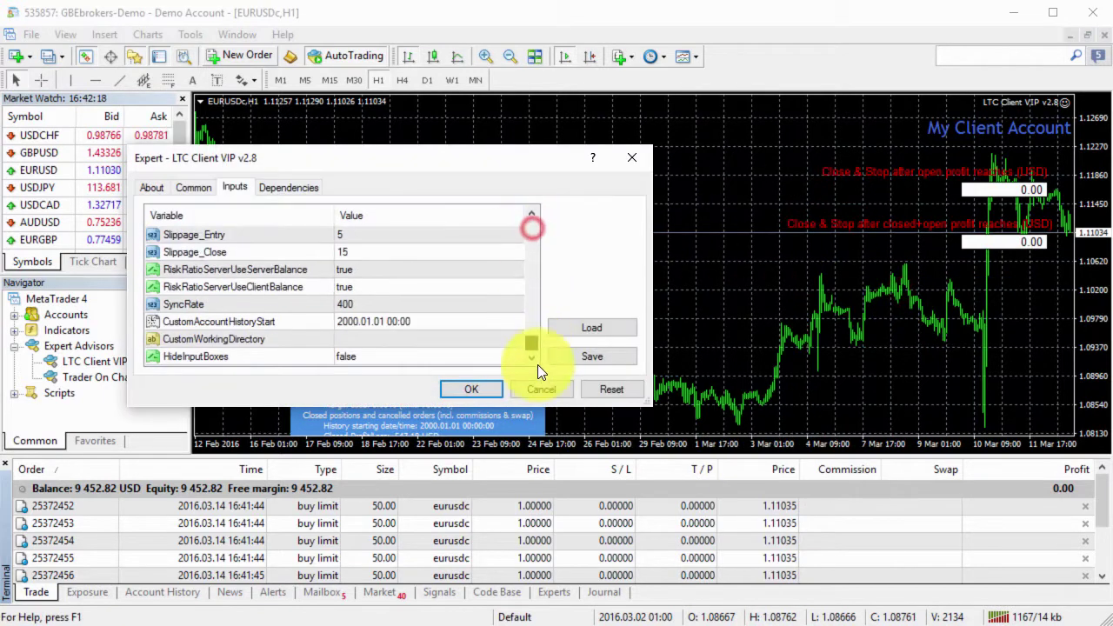
pyautogui.click(533, 275)
pyautogui.click(534, 275)
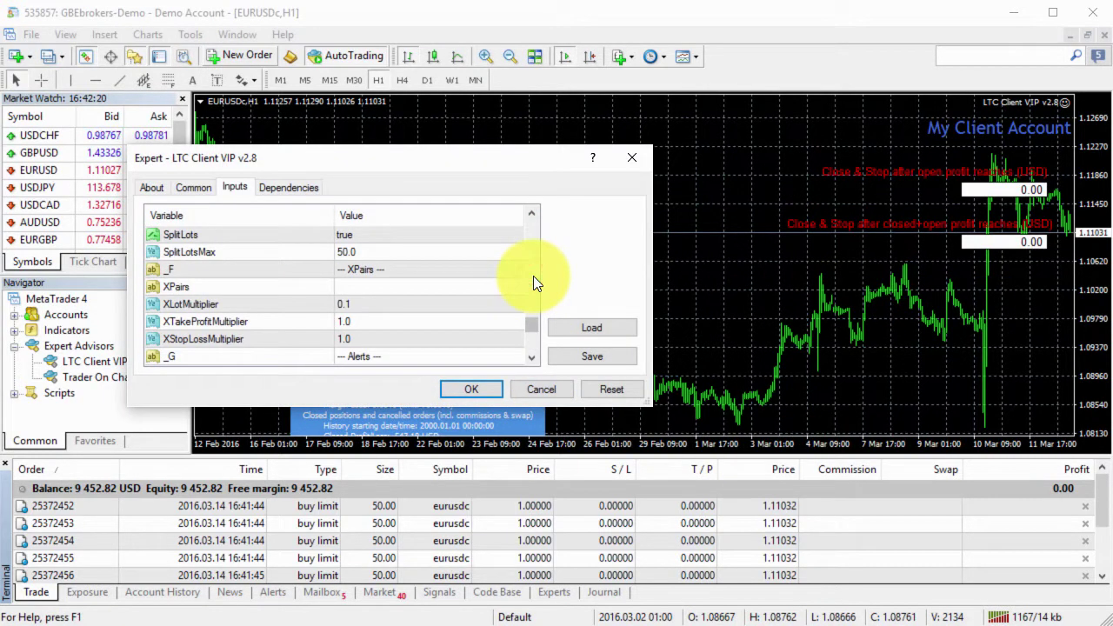
pyautogui.doubleClick(405, 235)
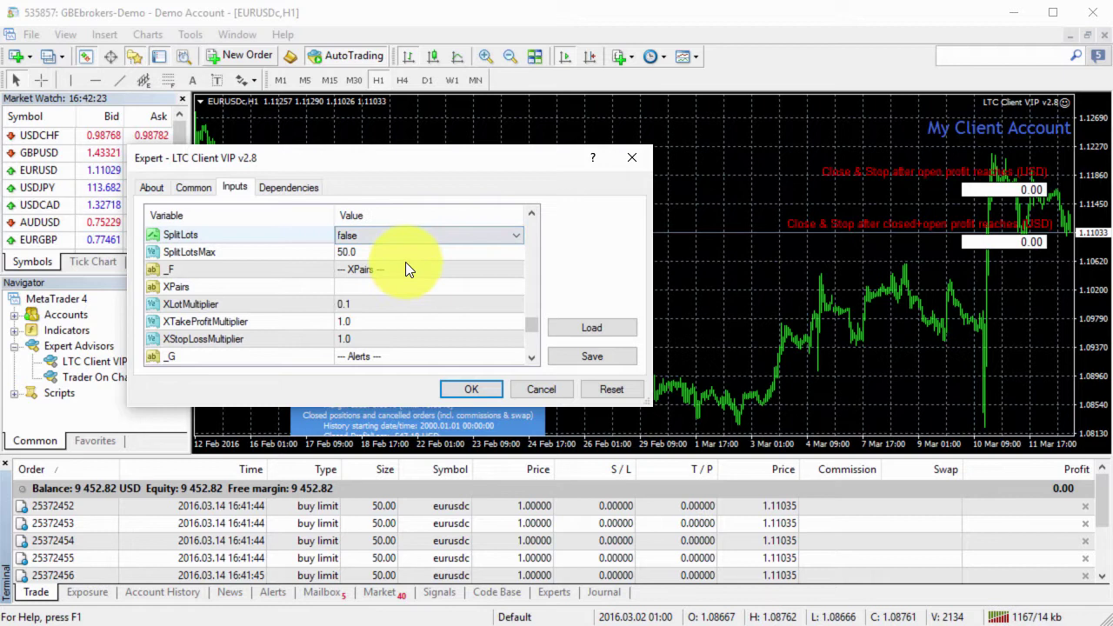
pyautogui.doubleClick(405, 252)
pyautogui.click(475, 390)
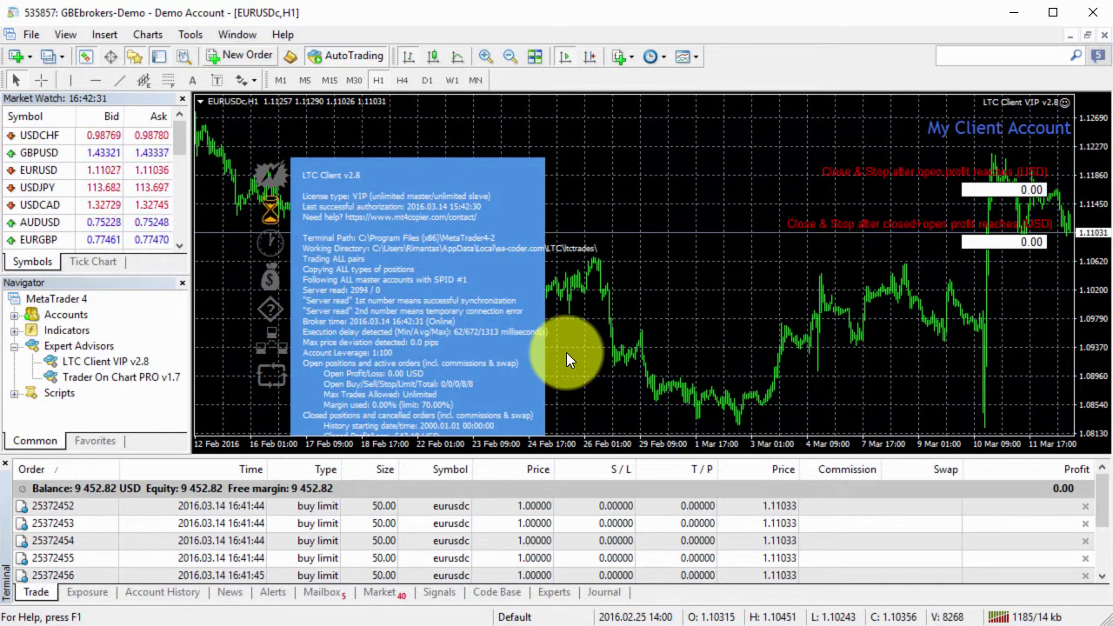
# - Delete the master's pending 375-lot order and check the client terminal
pyautogui.hotkey('alt', 'Tab')
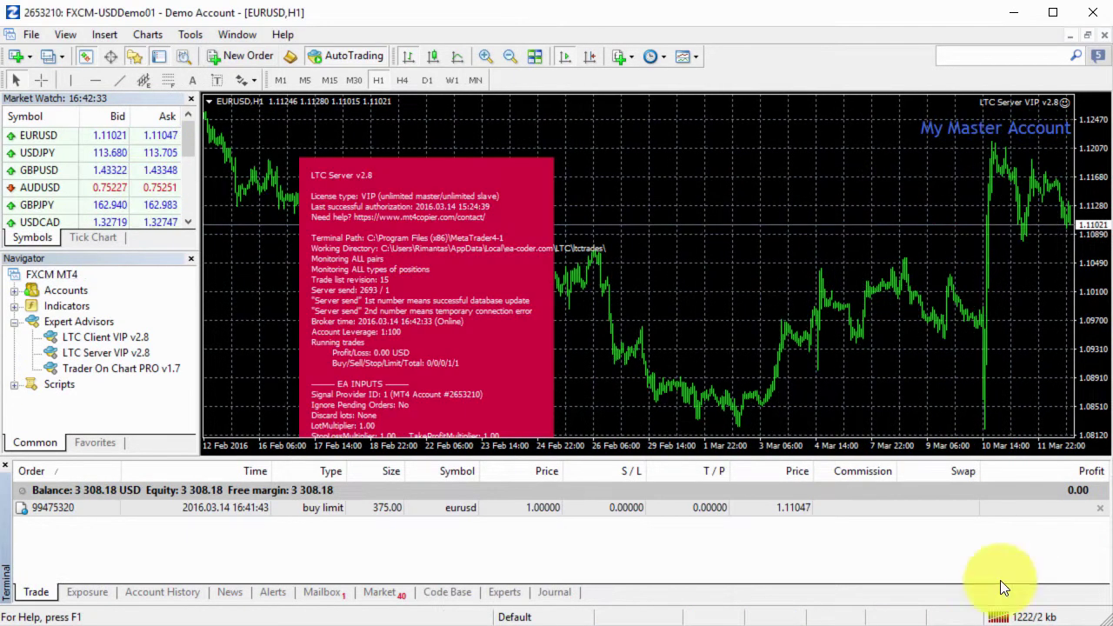
pyautogui.click(1099, 508)
pyautogui.hotkey('alt', 'Tab')
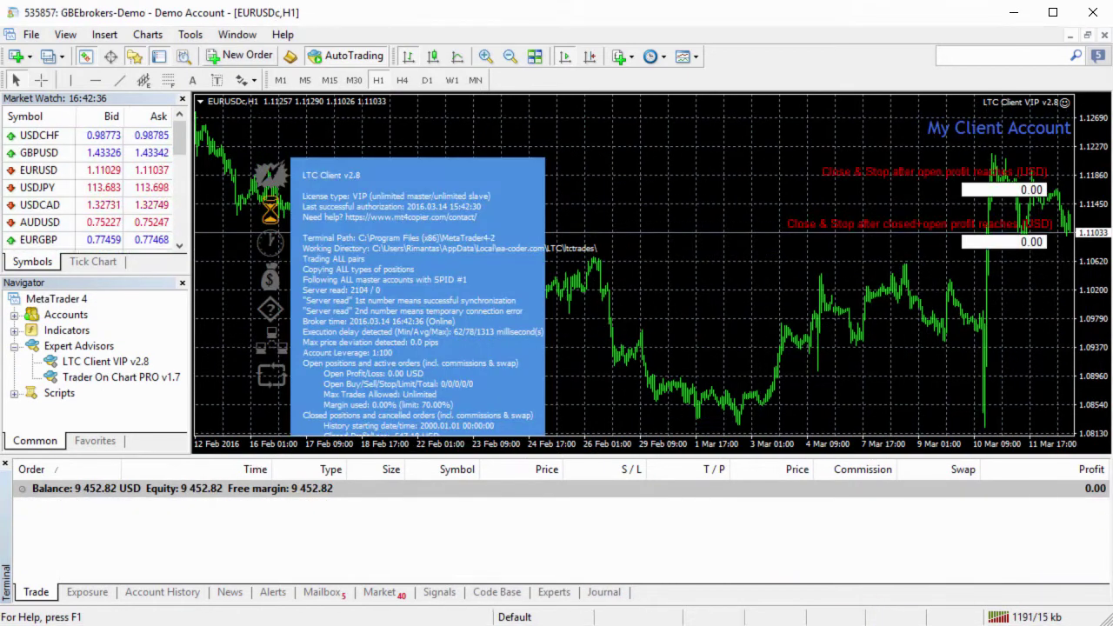
pyautogui.hotkey('alt', 'Tab')
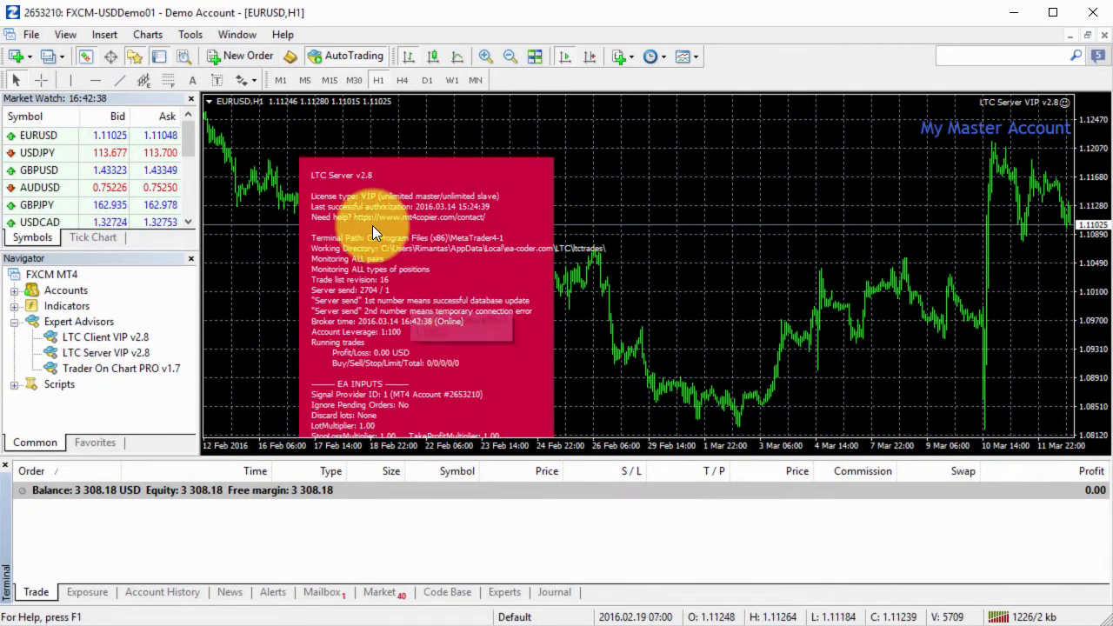
# - Place a new 375-lot EURUSD Buy Limit pending order at 1.00000 on the master
pyautogui.click(238, 55)
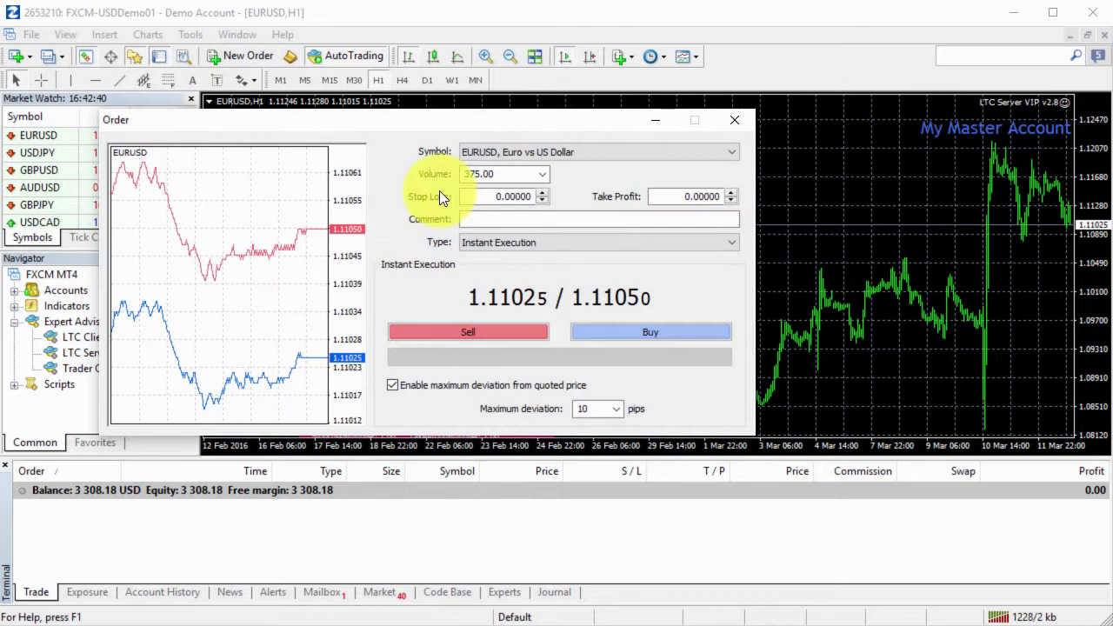
pyautogui.click(522, 242)
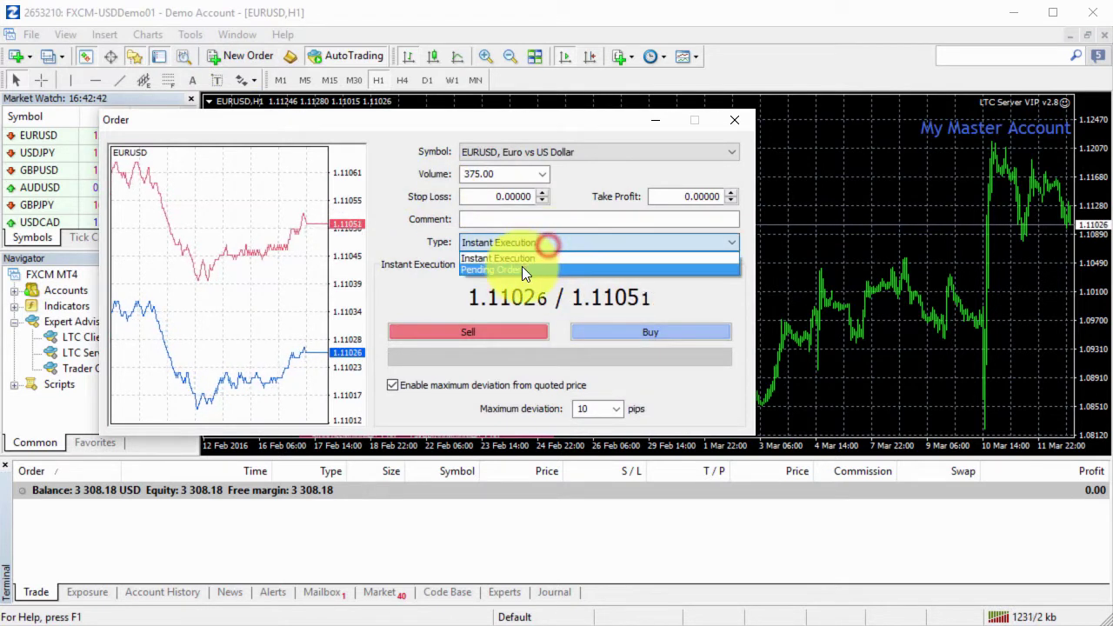
pyautogui.click(522, 266)
pyautogui.doubleClick(511, 311)
pyautogui.write('1')
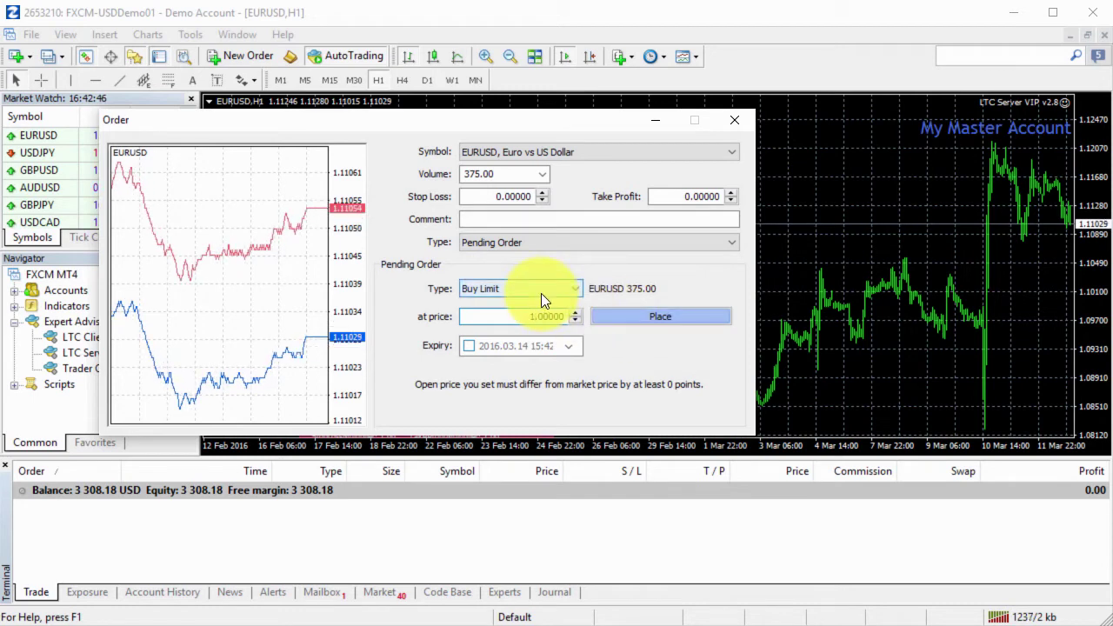
pyautogui.click(620, 316)
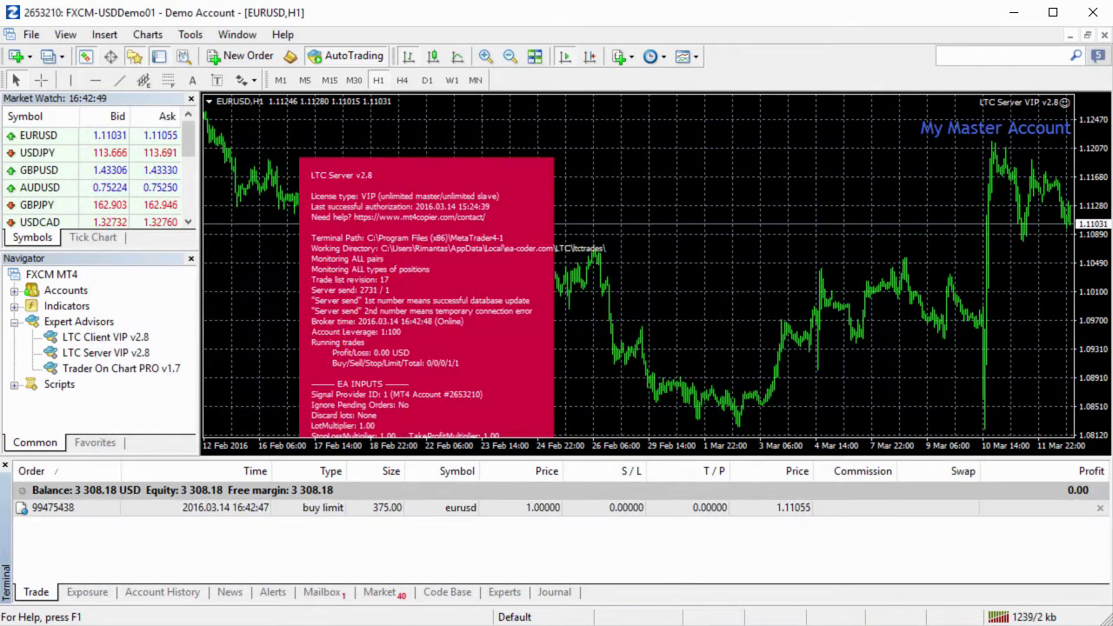
# - Switch to the client terminal and inspect the copied 100-lot buy limit order
pyautogui.hotkey('alt', 'Tab')
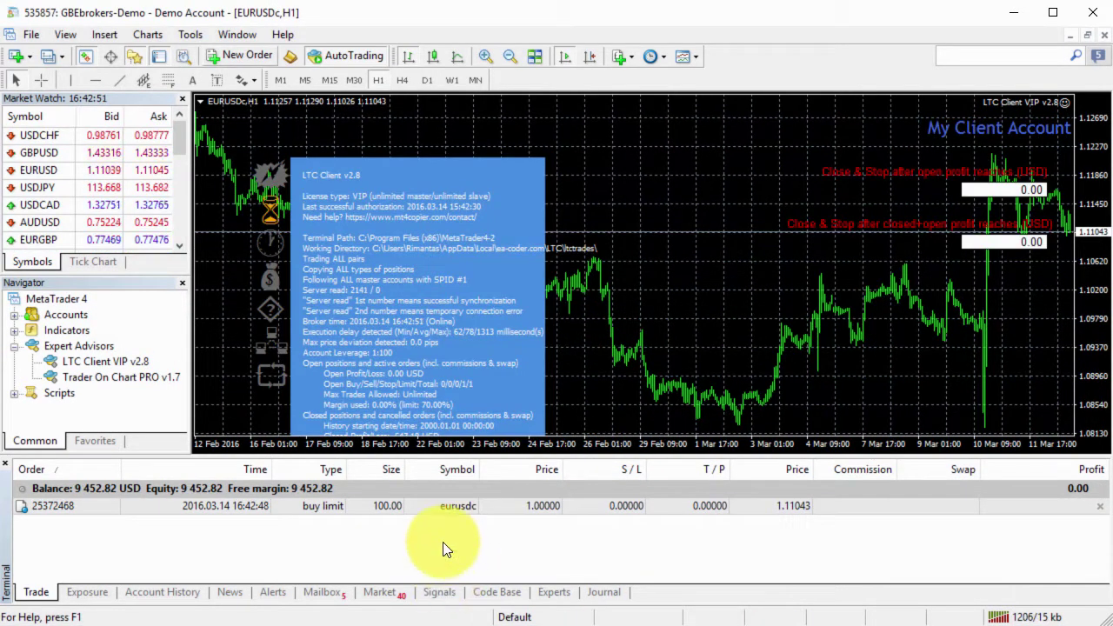
pyautogui.click(442, 542)
pyautogui.click(390, 506)
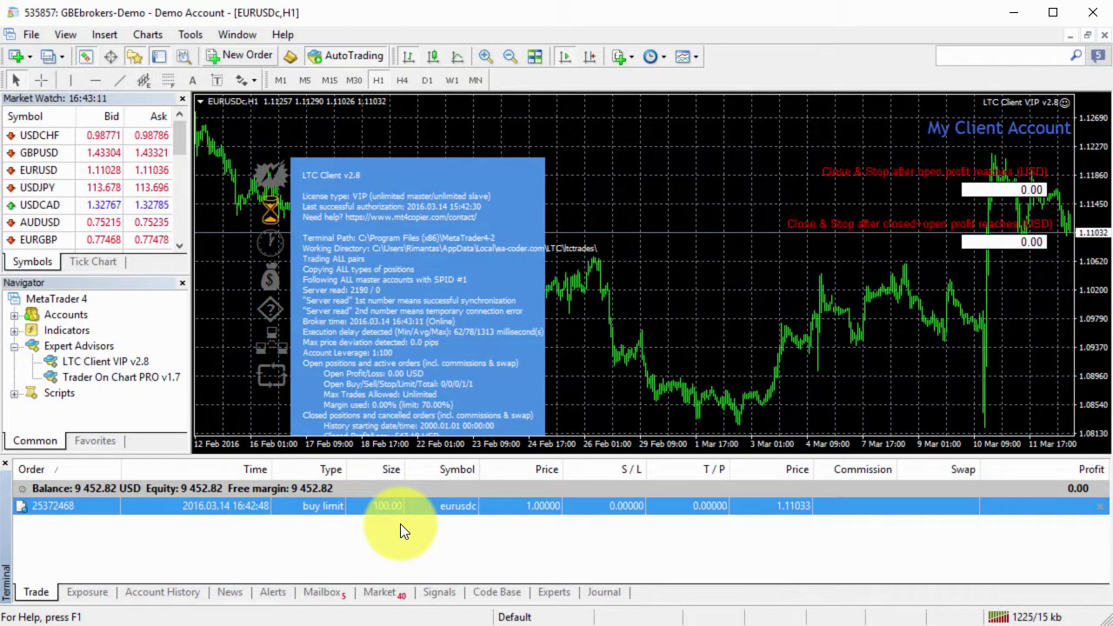
pyautogui.click(408, 532)
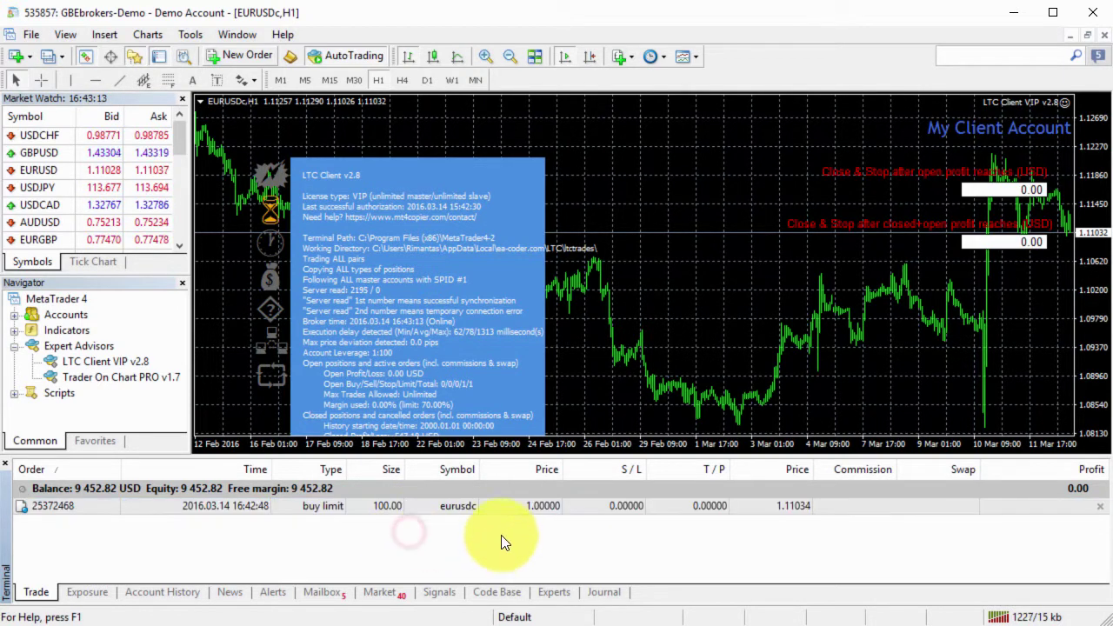
pyautogui.click(493, 544)
pyautogui.click(411, 506)
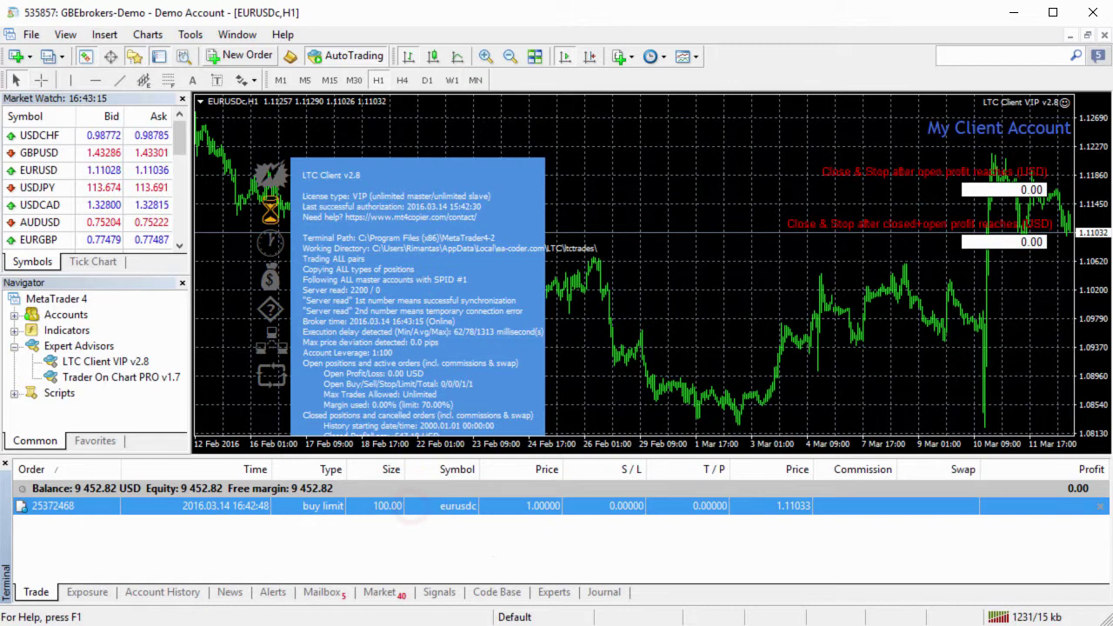
# - Delete the master's pending buy limit order and return to the client terminal
pyautogui.hotkey('alt', 'Tab')
pyautogui.click(1101, 507)
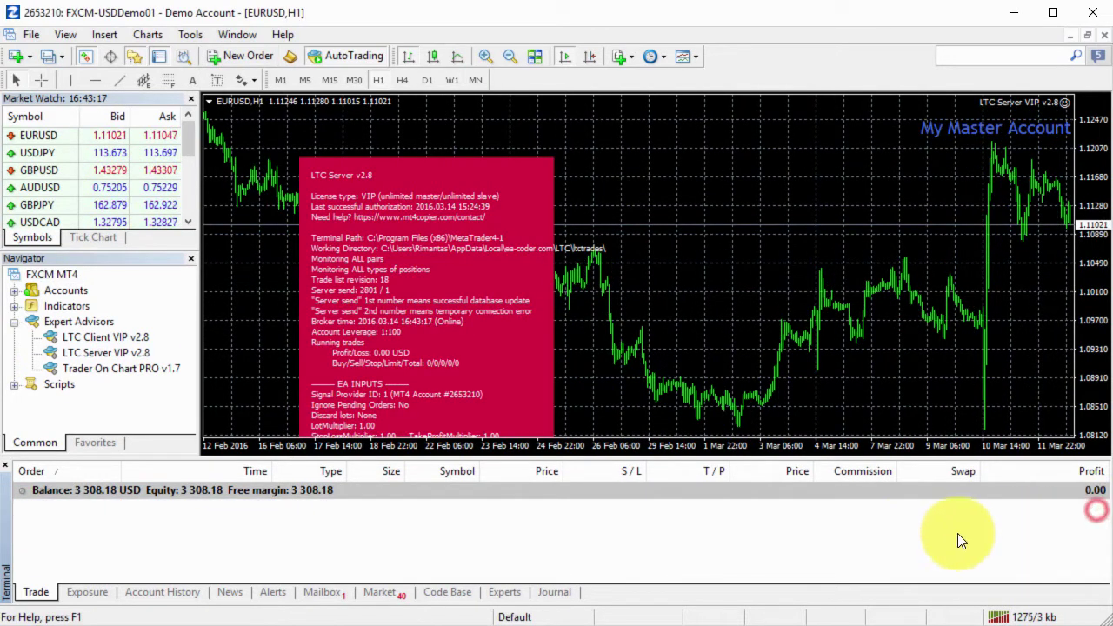
pyautogui.click(664, 559)
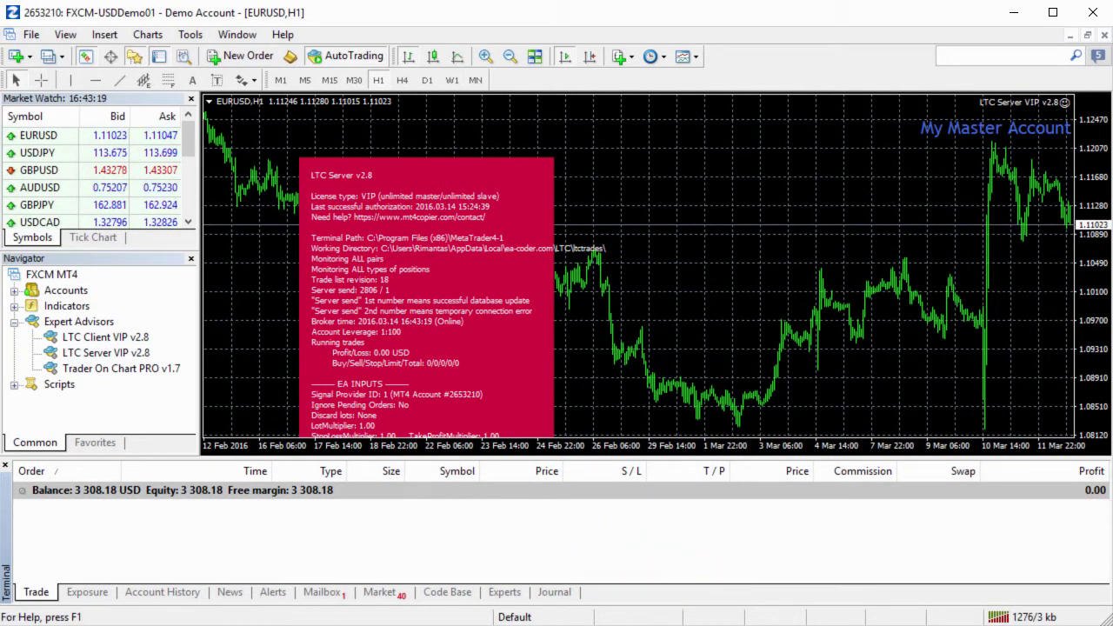
pyautogui.hotkey('alt', 'Tab')
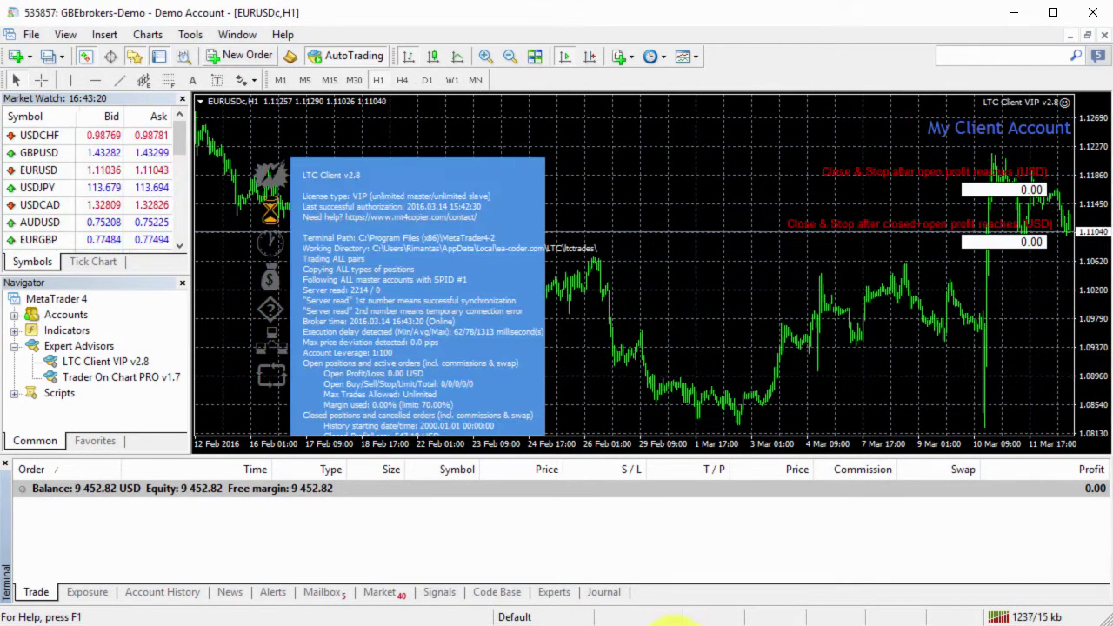
# - Open the LTC Client expert's inputs and enter 0 for SplitLotsMax
pyautogui.rightClick(621, 232)
pyautogui.moveTo(709, 351)
pyautogui.click(825, 352)
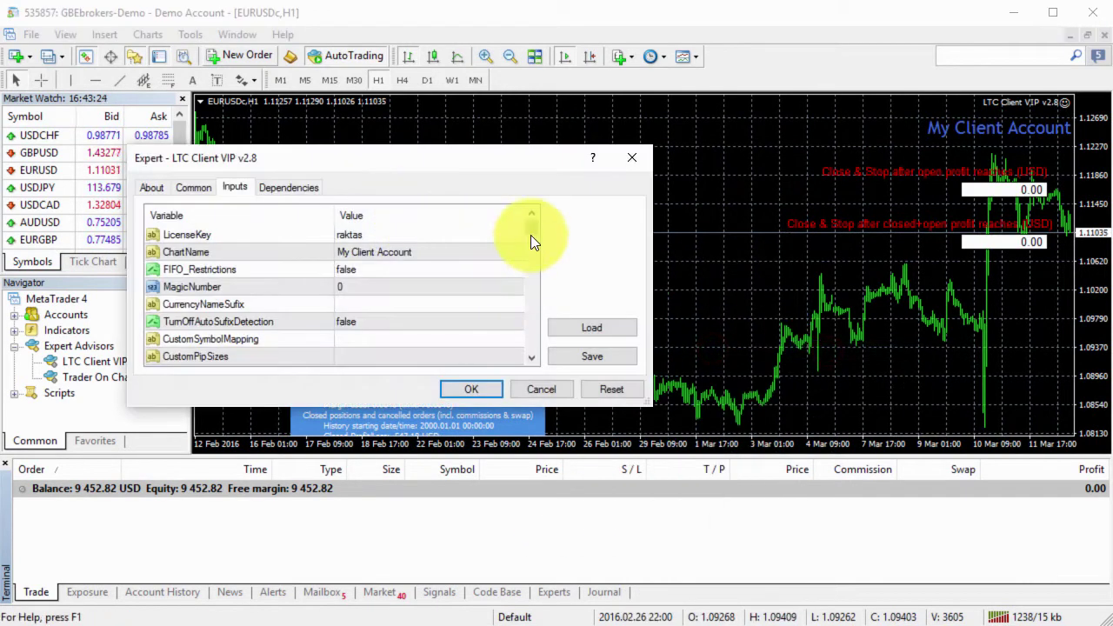
pyautogui.moveTo(531, 230); pyautogui.dragTo(530, 277)
pyautogui.click(433, 250)
pyautogui.click(433, 249)
pyautogui.write('0')
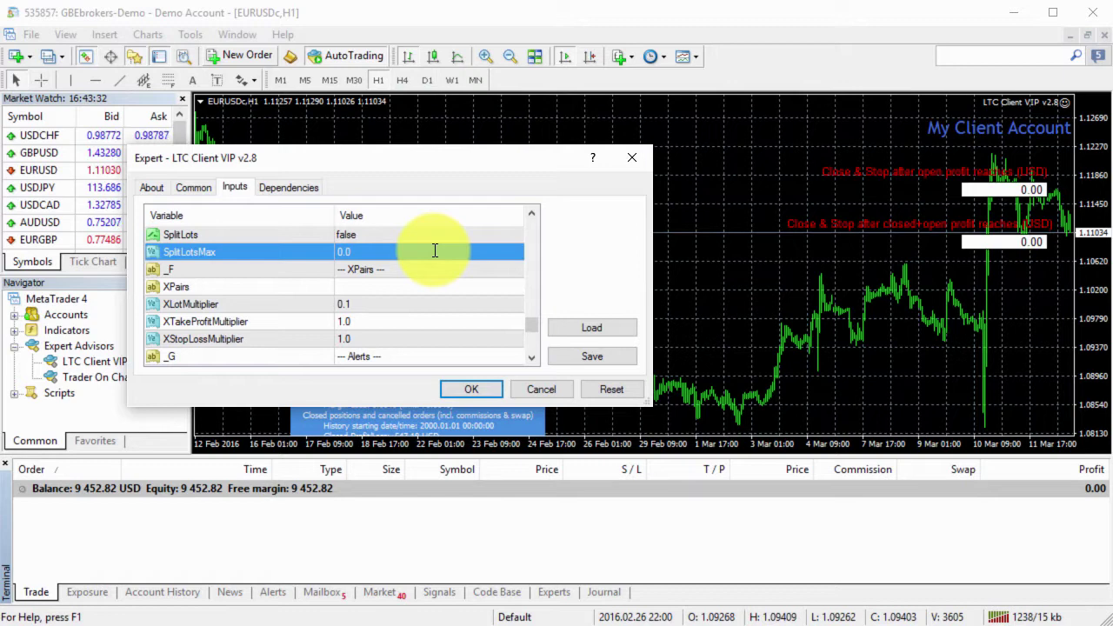
# - Set the LotMultiplier input to 0
pyautogui.press('Home')
pyautogui.scroll(-2, 434, 253)
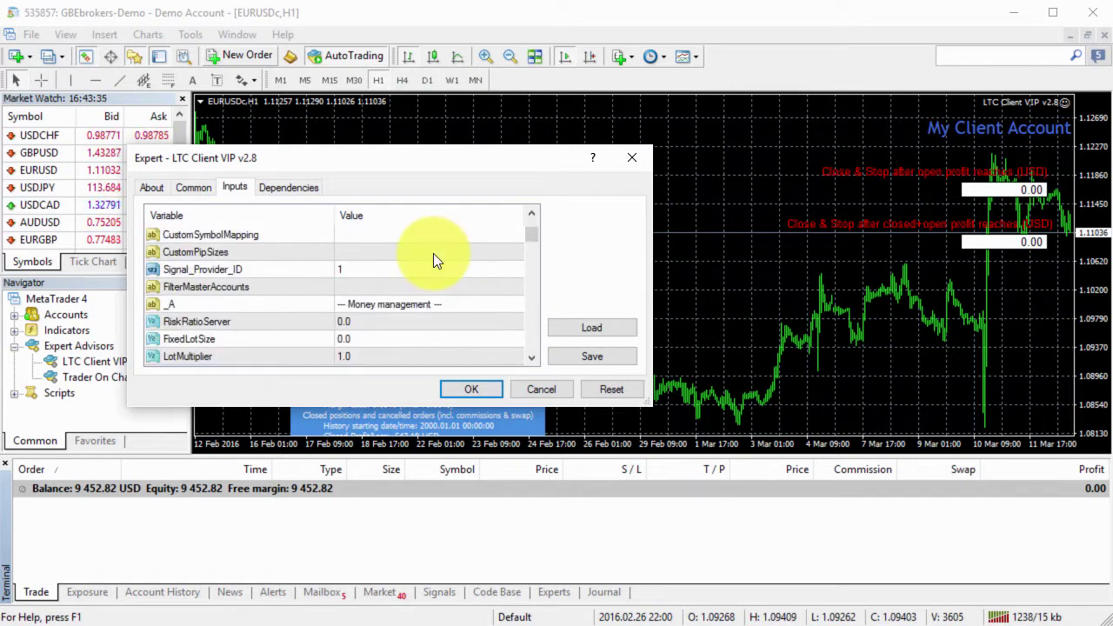
pyautogui.scroll(-1, 433, 254)
pyautogui.click(392, 287)
pyautogui.click(382, 302)
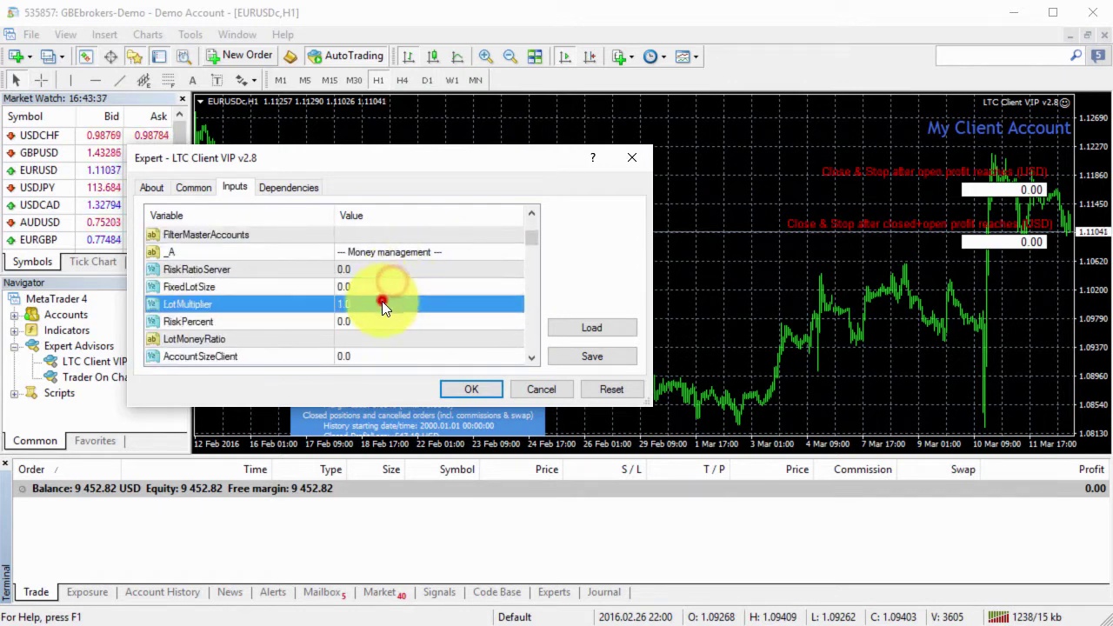
pyautogui.write('0')
pyautogui.press('Return')
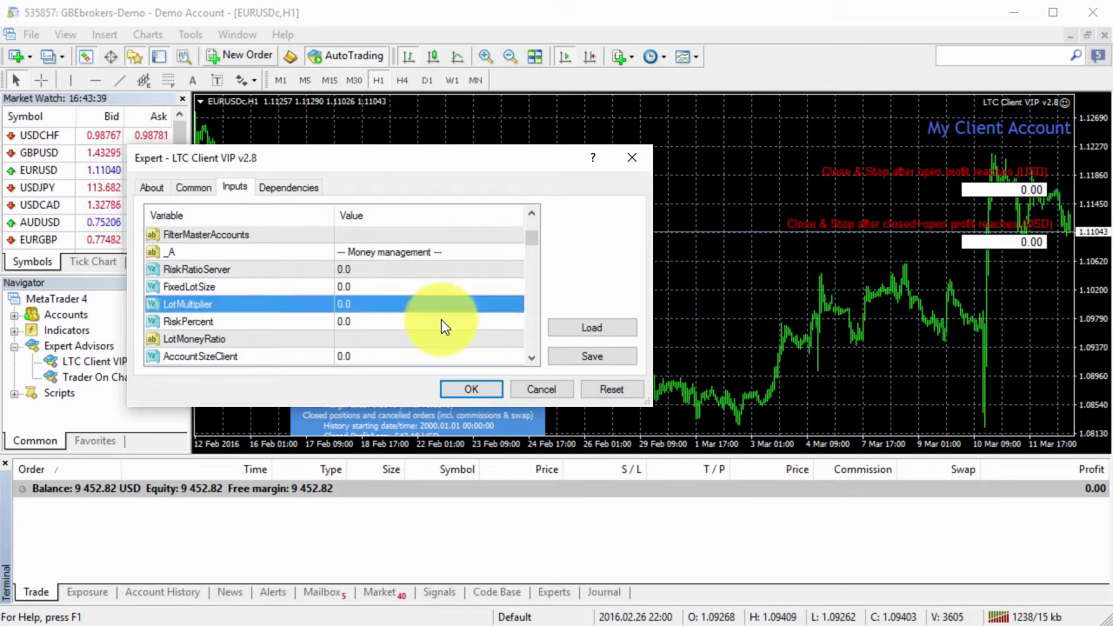
# - Set the FixedLotSize input to 2.0
pyautogui.press('Up')
pyautogui.press('Up')
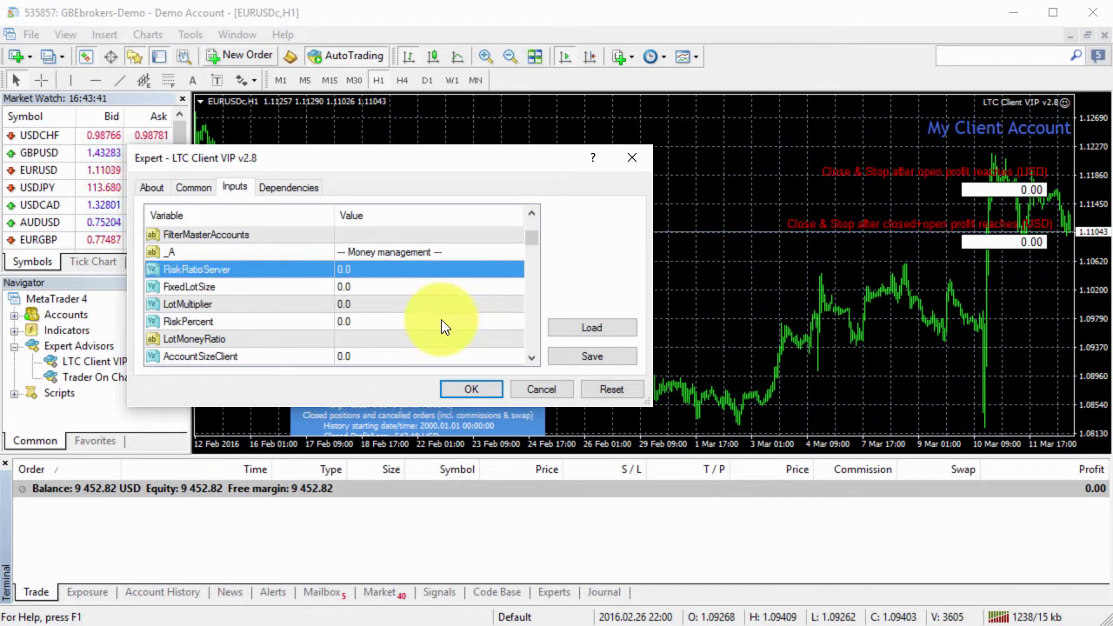
pyautogui.press('Down')
pyautogui.press('Down')
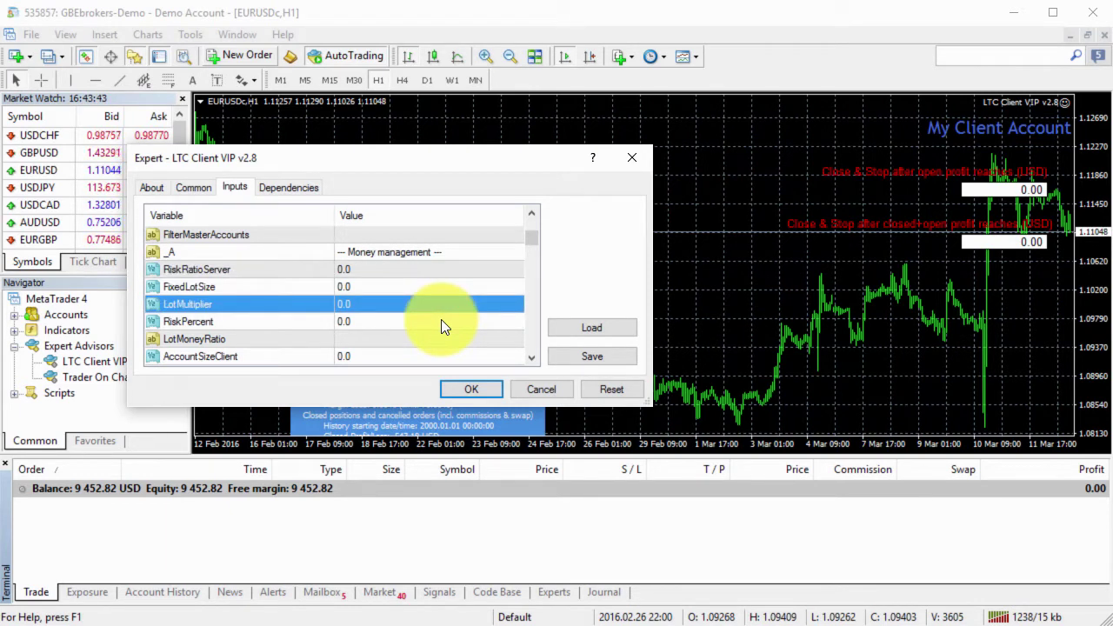
pyautogui.press('Down')
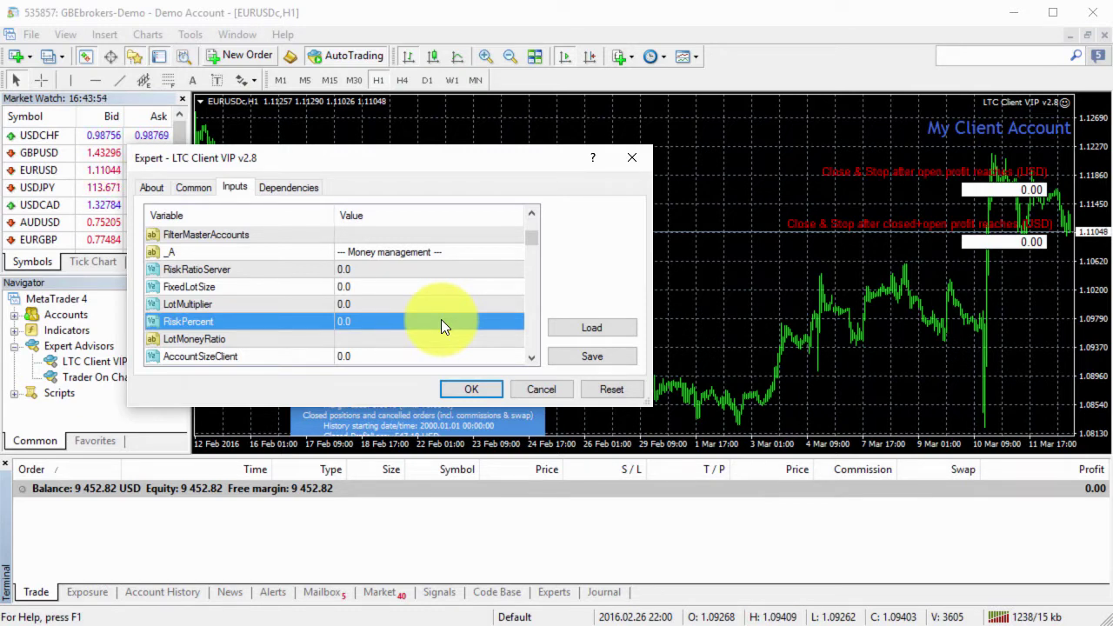
pyautogui.press('Up')
pyautogui.press('Up')
pyautogui.press('Return')
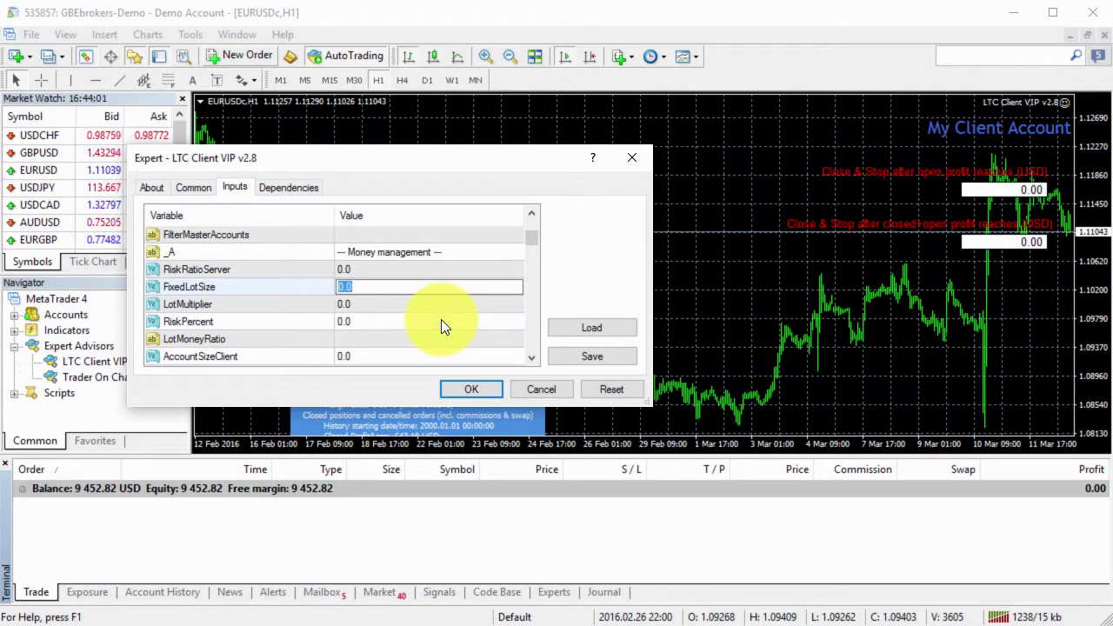
pyautogui.write('1')
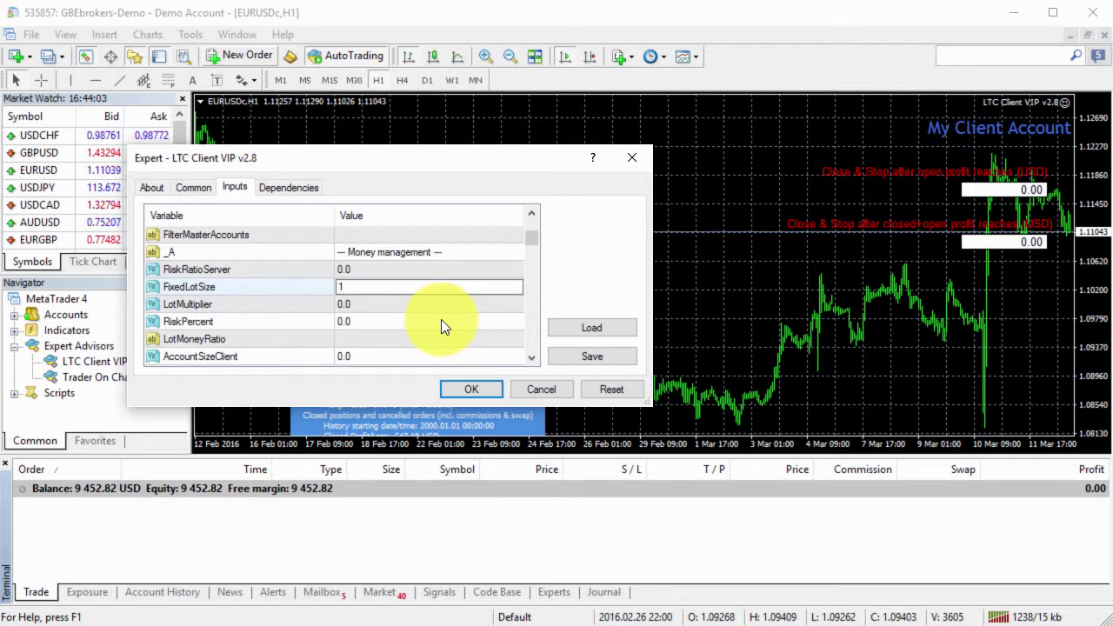
pyautogui.press('BackSpace')
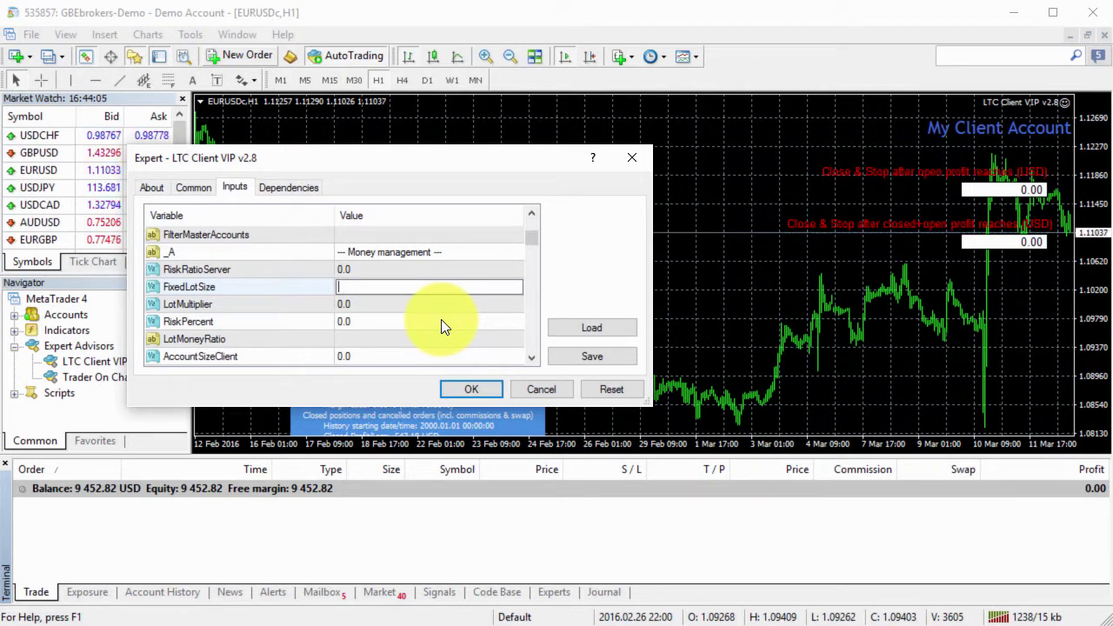
pyautogui.write('2')
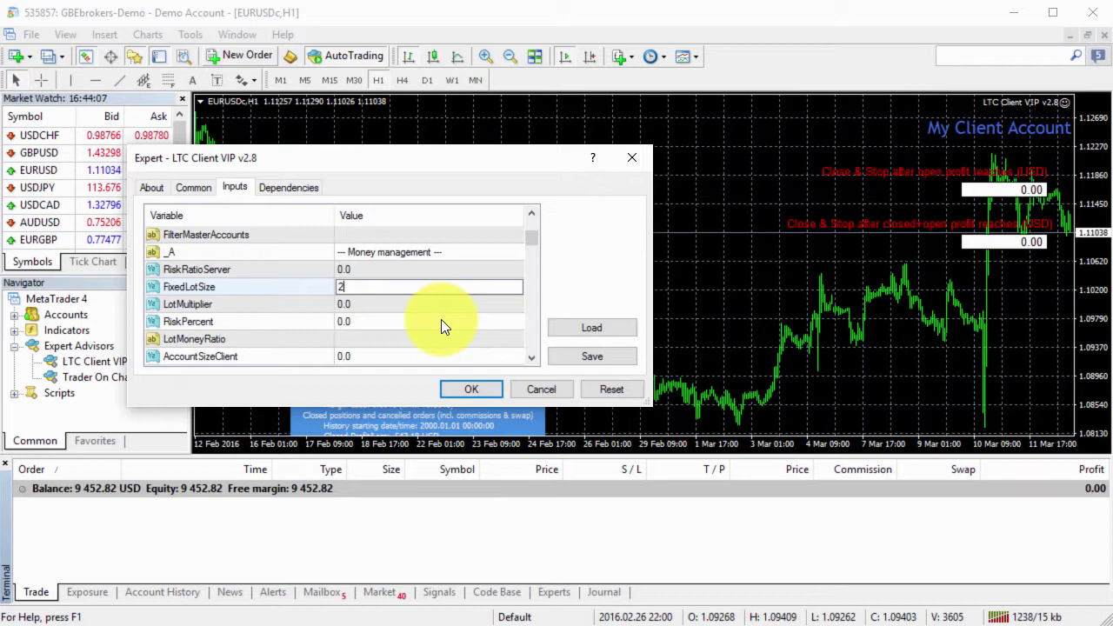
pyautogui.press('Return')
# - Switch SplitLots to true and set SplitLotsMax to 0.35
pyautogui.scroll(-15, 532, 261)
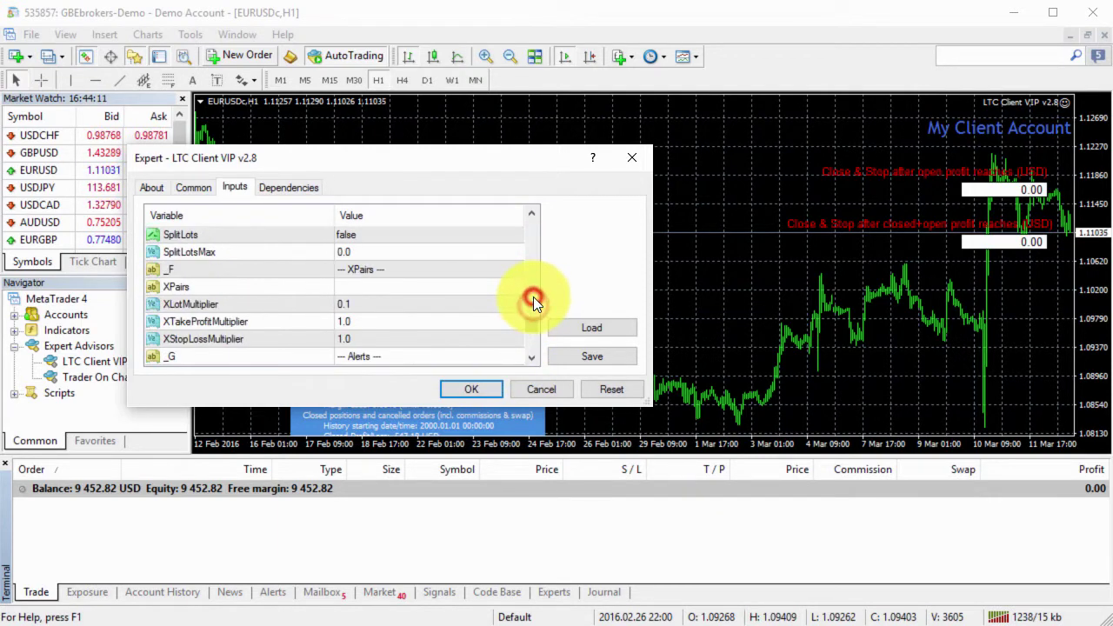
pyautogui.doubleClick(415, 237)
pyautogui.doubleClick(399, 251)
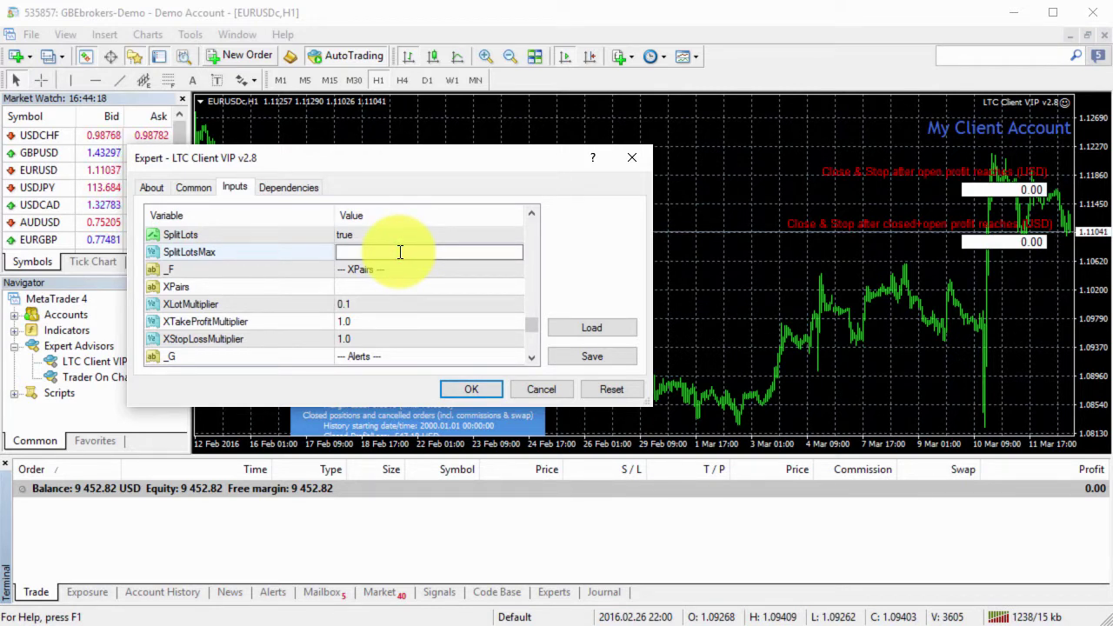
pyautogui.write('0.35')
pyautogui.press('Return')
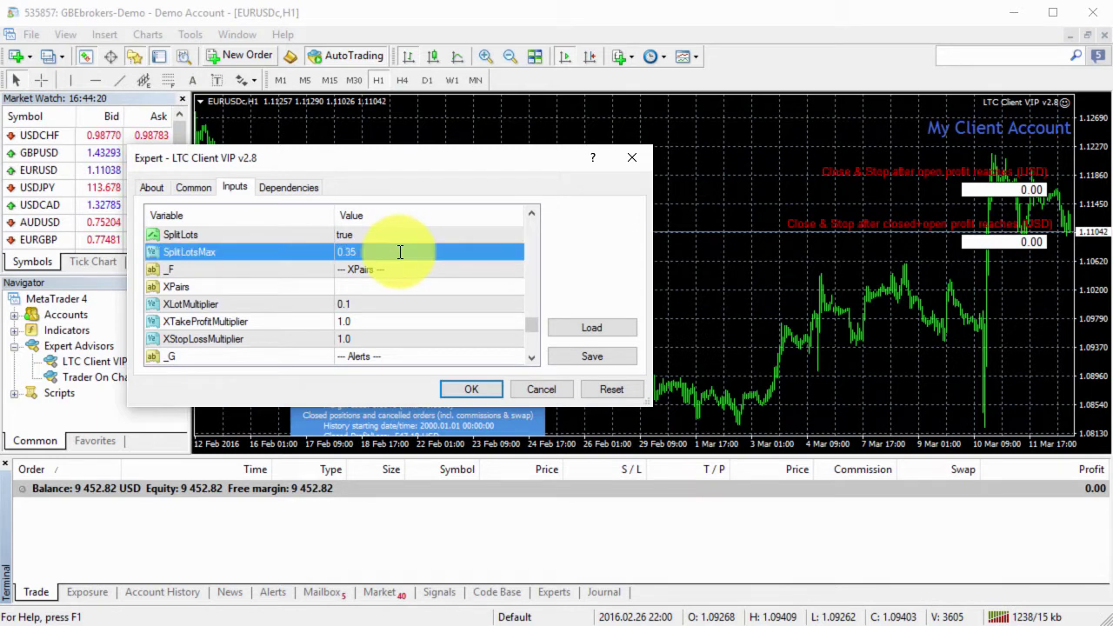
# - Apply the expert settings, then buy 1.00 lot of EURUSD on the master account
pyautogui.click(480, 388)
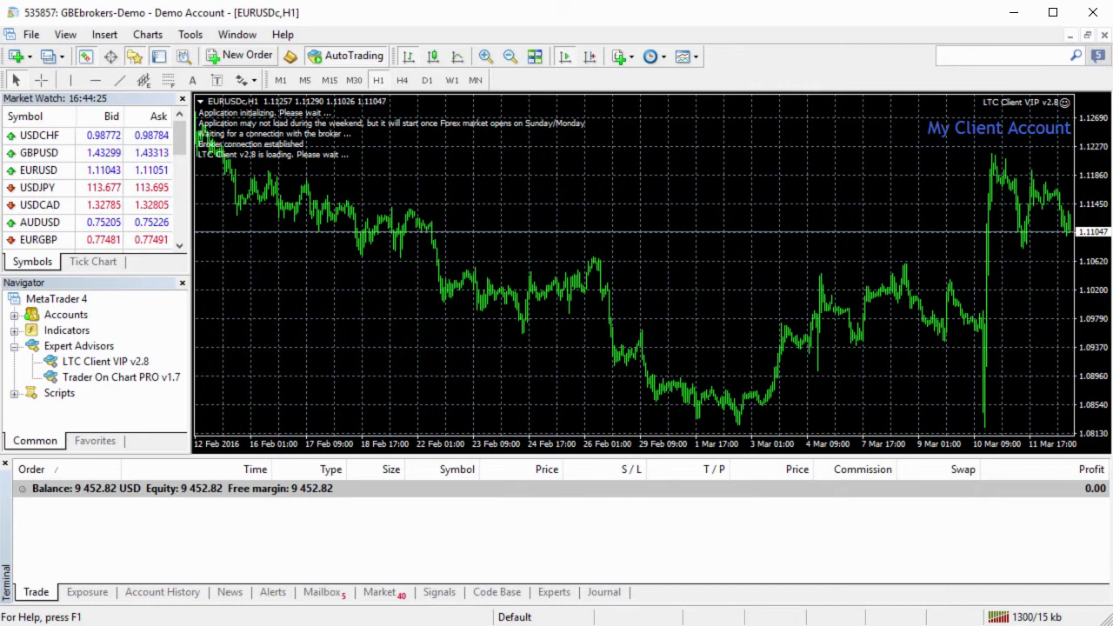
pyautogui.hotkey('alt', 'Tab')
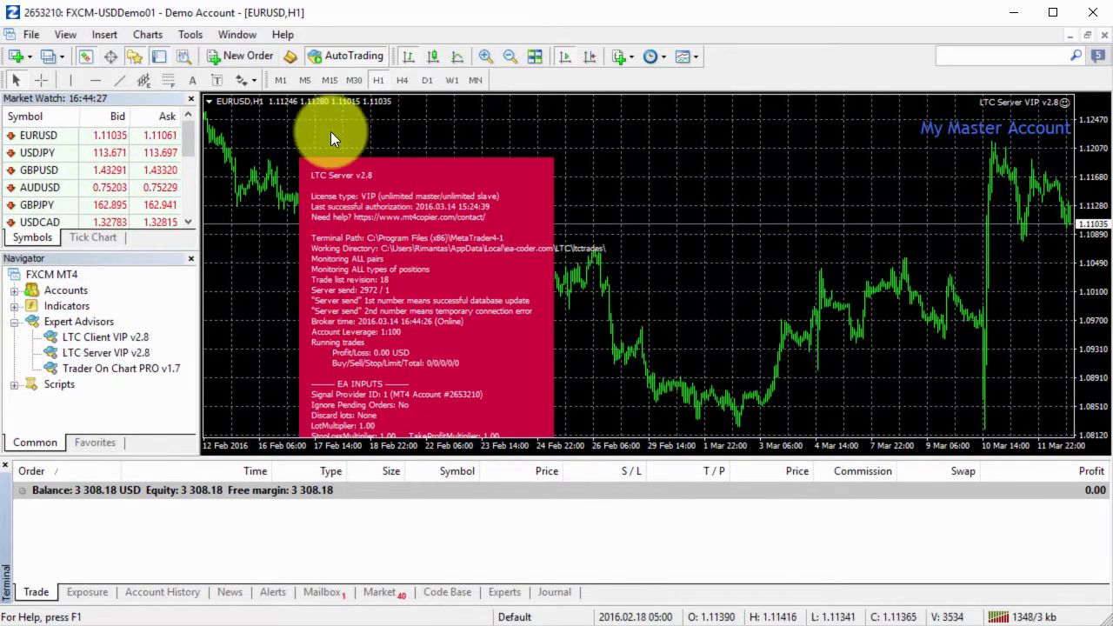
pyautogui.click(218, 56)
pyautogui.click(515, 173)
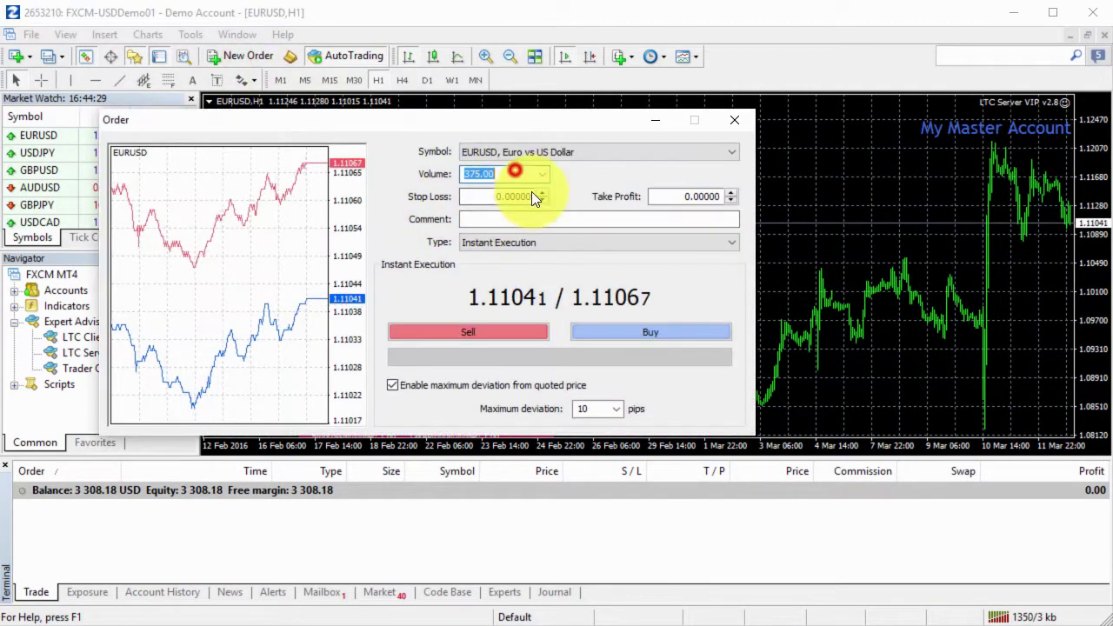
pyautogui.write('1')
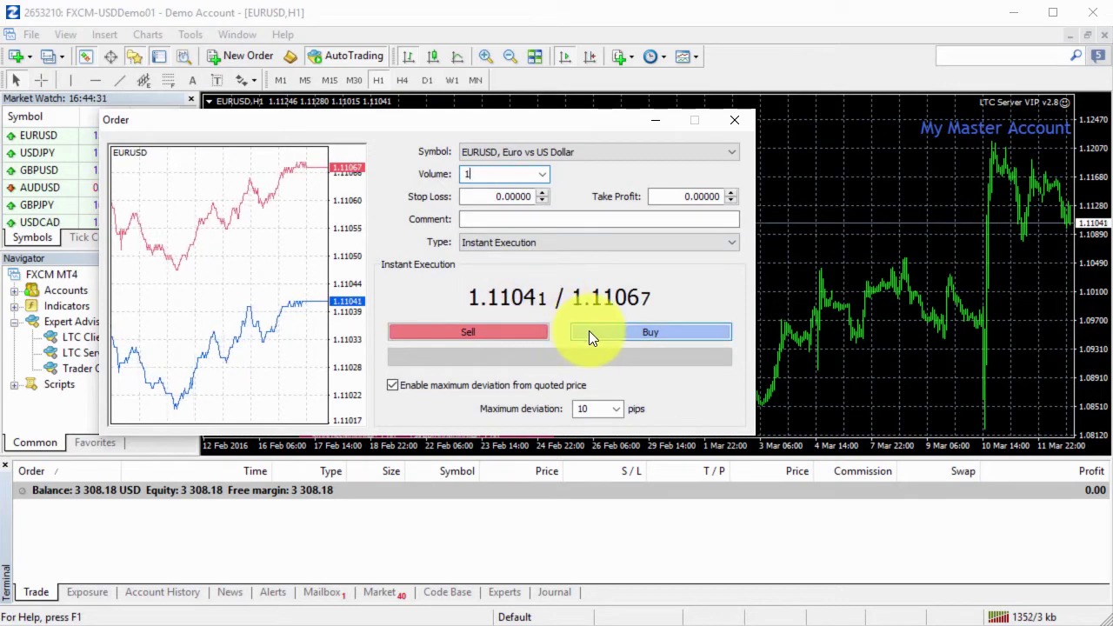
pyautogui.click(589, 331)
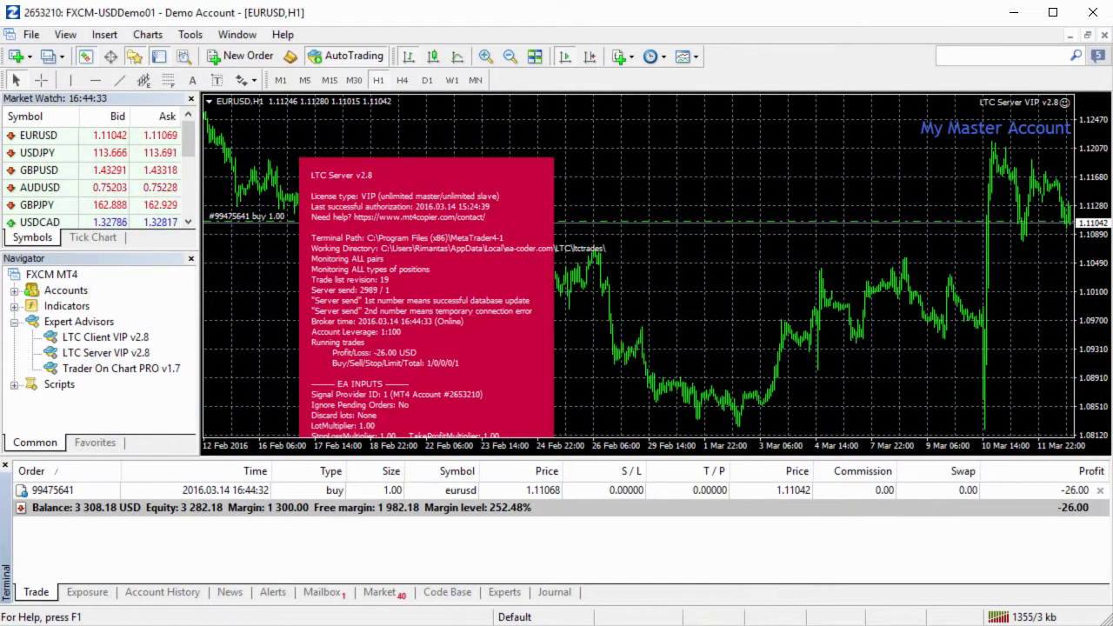
# - Enlarge the client trade list, check the five 0.35-lot and one 0.25-lot buys, open Calculator
pyautogui.hotkey('alt', 'Tab')
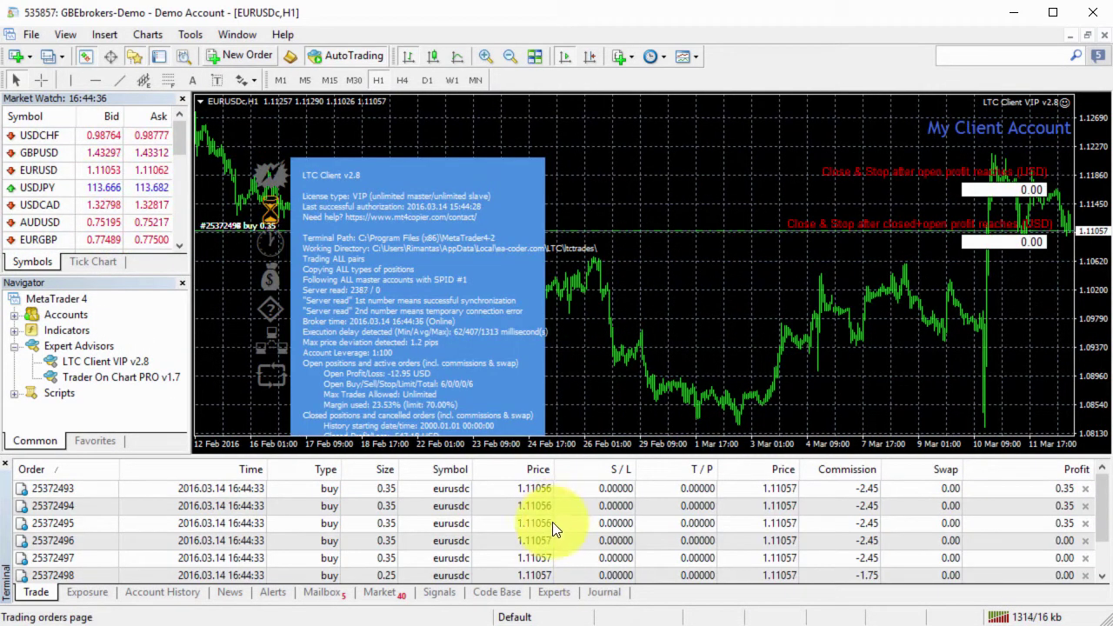
pyautogui.moveTo(581, 456); pyautogui.dragTo(579, 399)
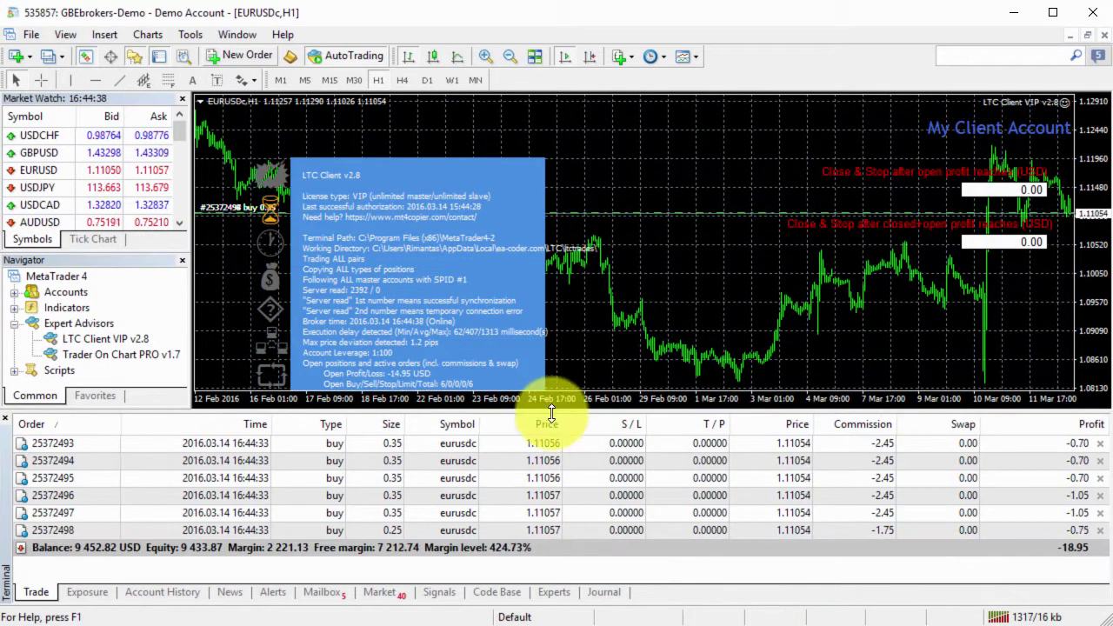
pyautogui.click(488, 442)
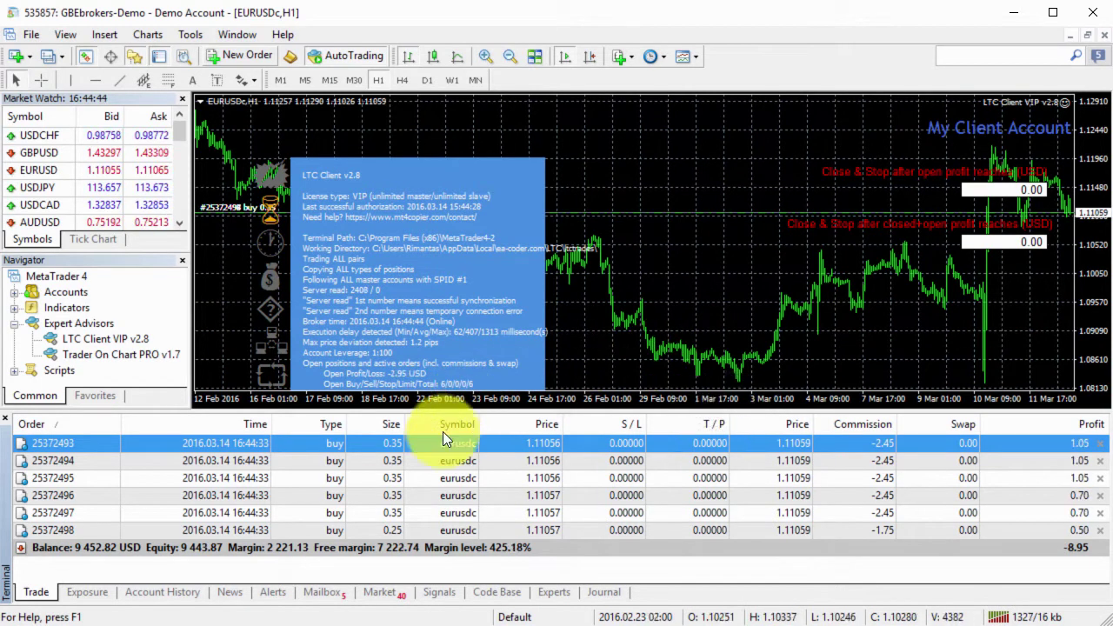
pyautogui.click(408, 461)
pyautogui.click(406, 478)
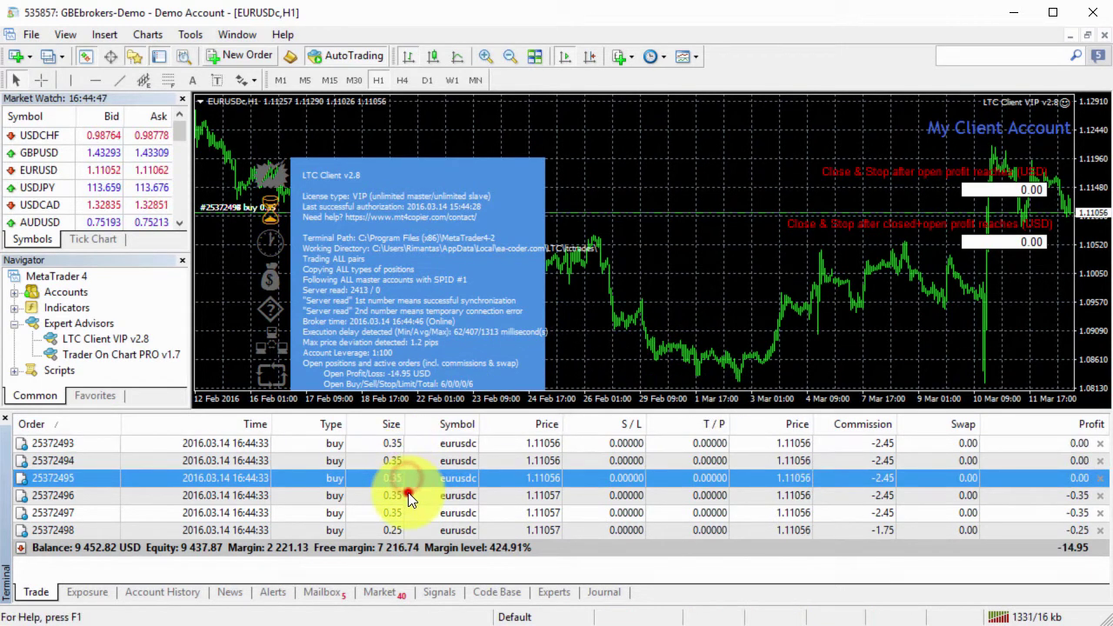
pyautogui.click(408, 494)
pyautogui.click(408, 511)
pyautogui.click(409, 529)
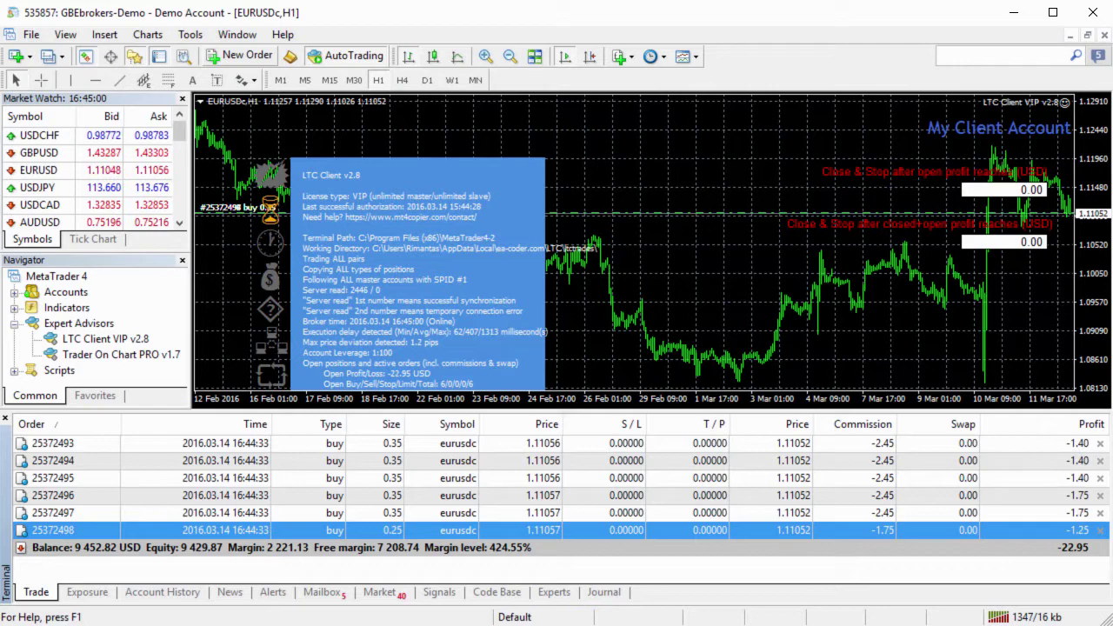
pyautogui.press('XF86Calculator')
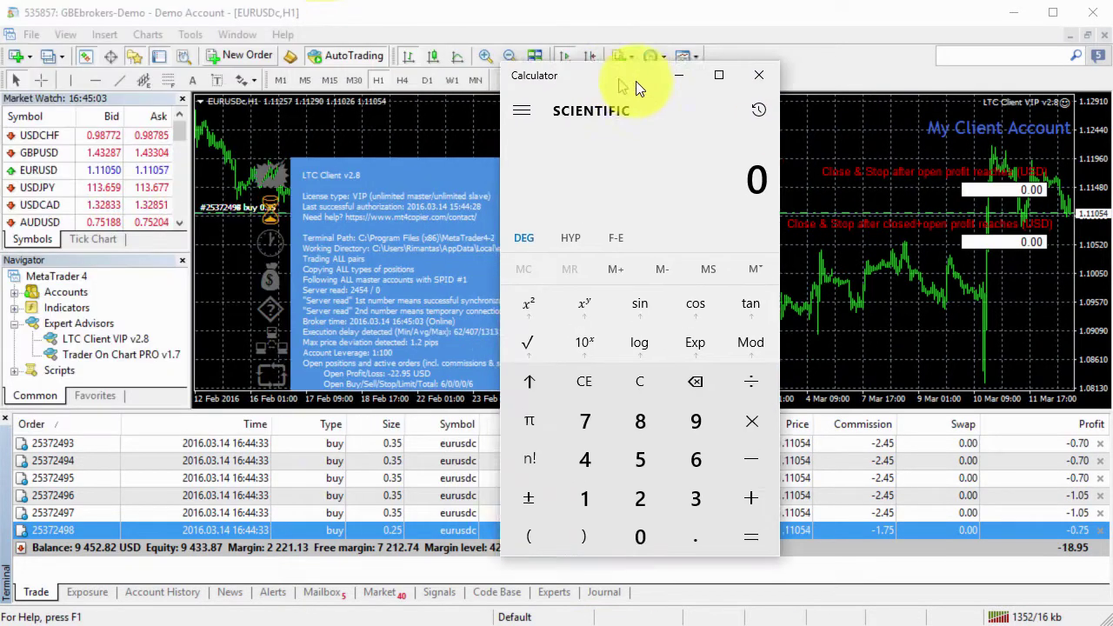
# - Compute 0.35*5+0.25 in Calculator to confirm 2 lots, then close it
pyautogui.moveTo(636, 81); pyautogui.dragTo(552, 106)
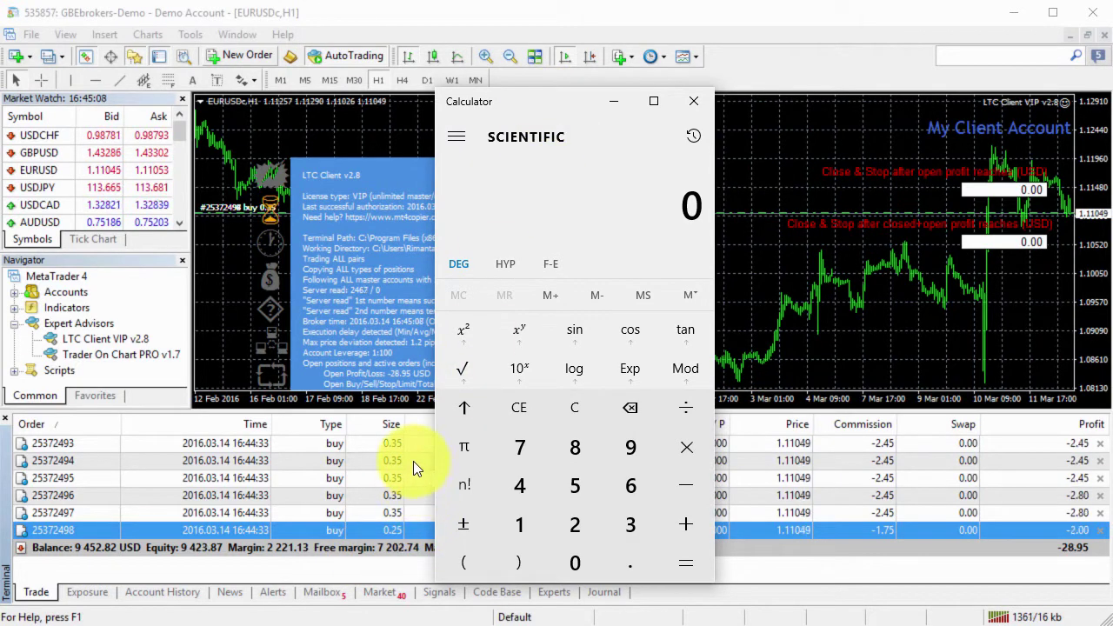
pyautogui.write('.35')
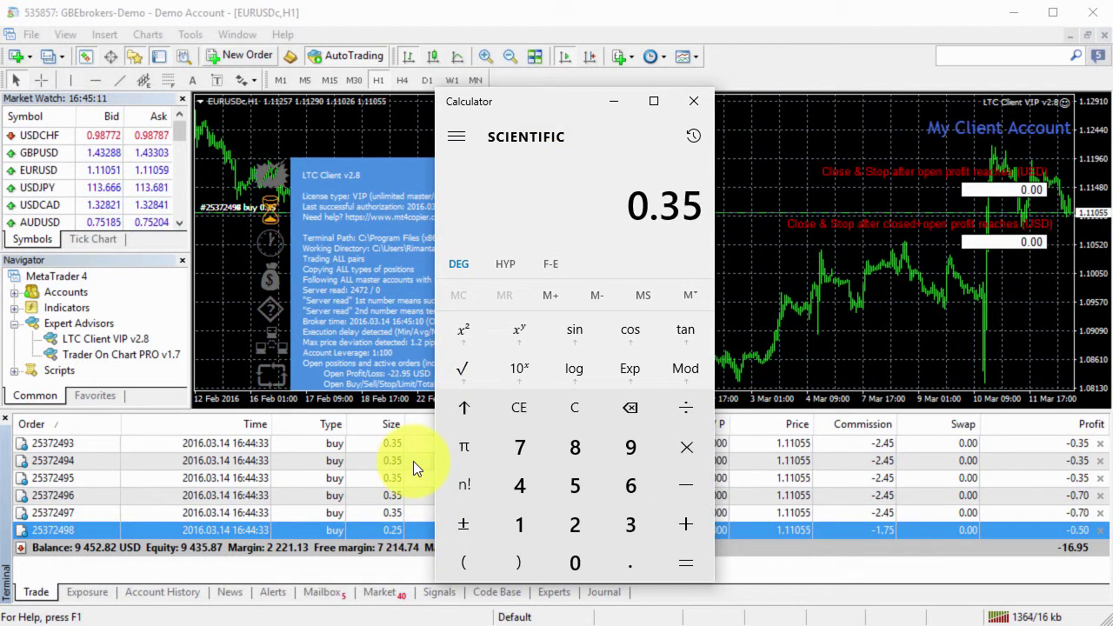
pyautogui.write('*5')
pyautogui.press('Return')
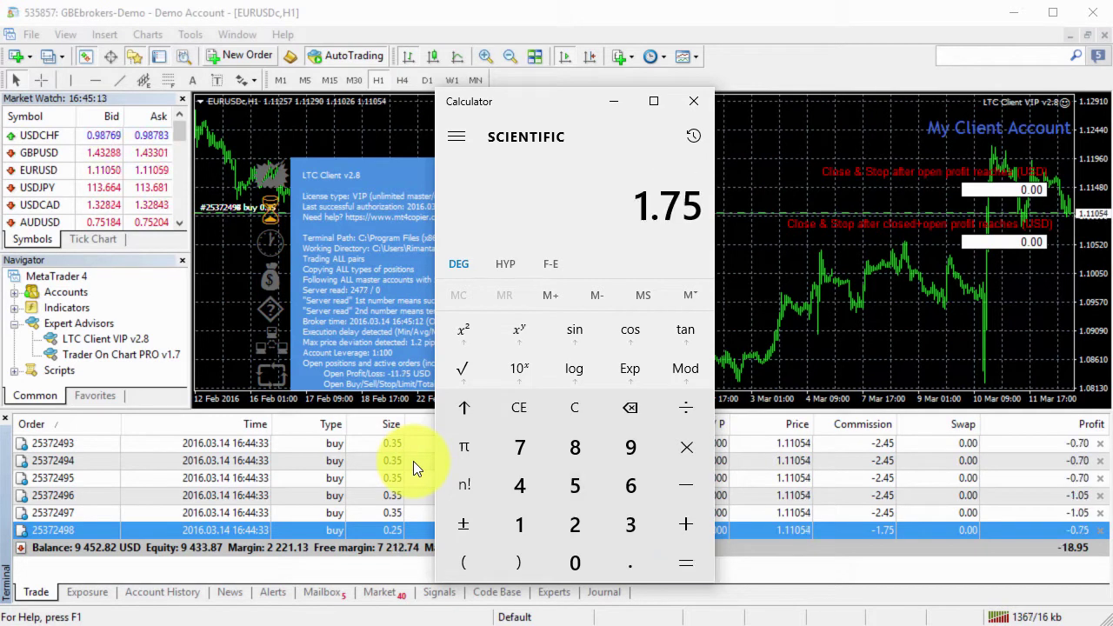
pyautogui.write('+0.2')
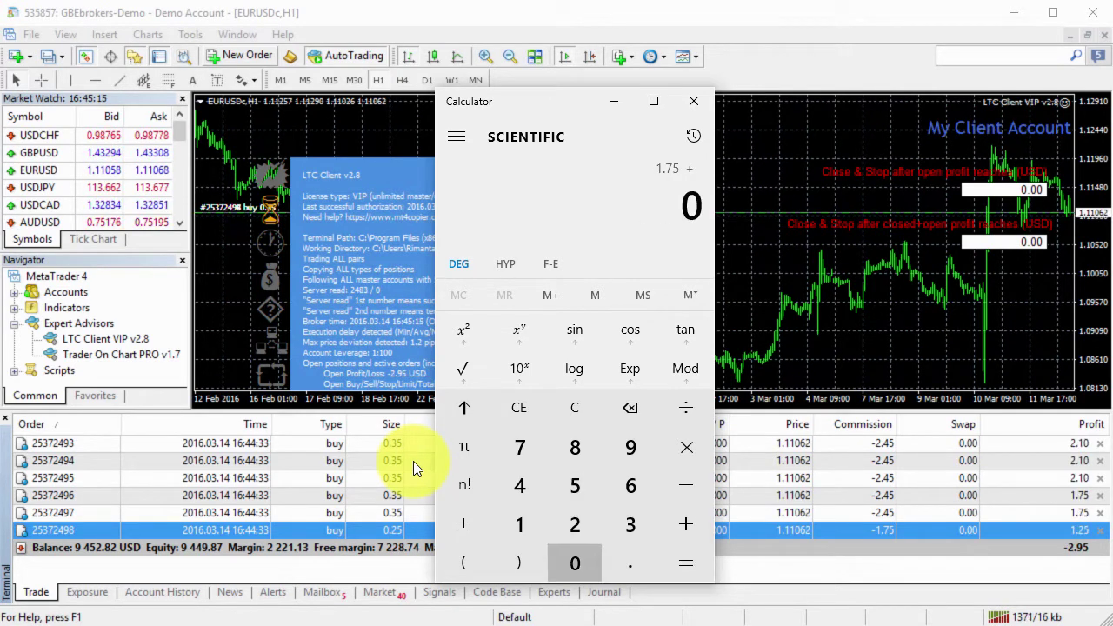
pyautogui.write('5')
pyautogui.press('Return')
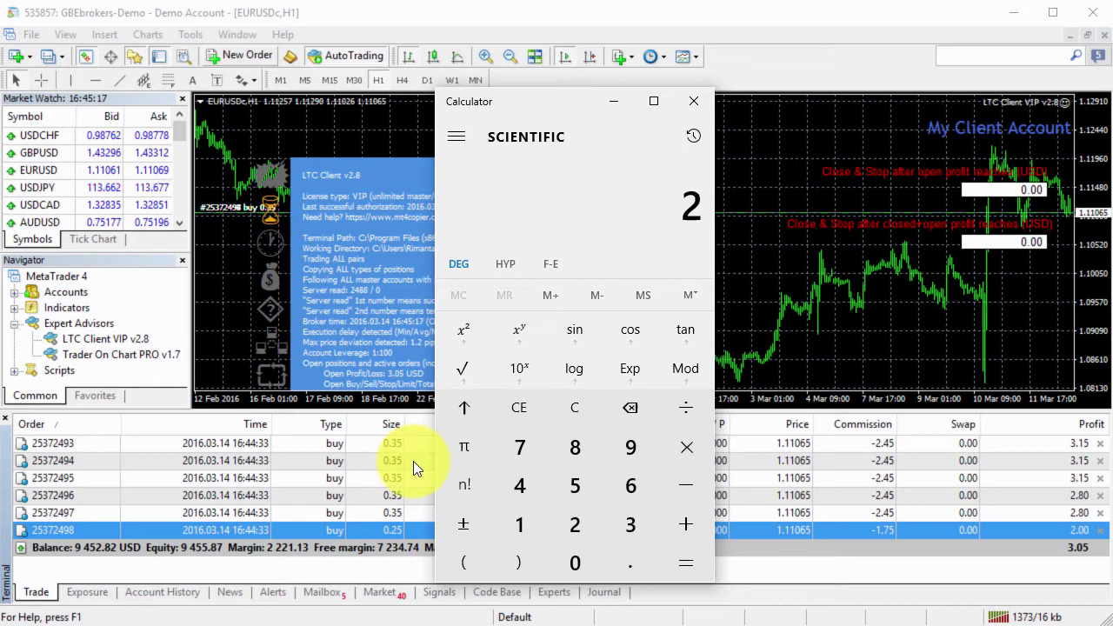
pyautogui.click(696, 104)
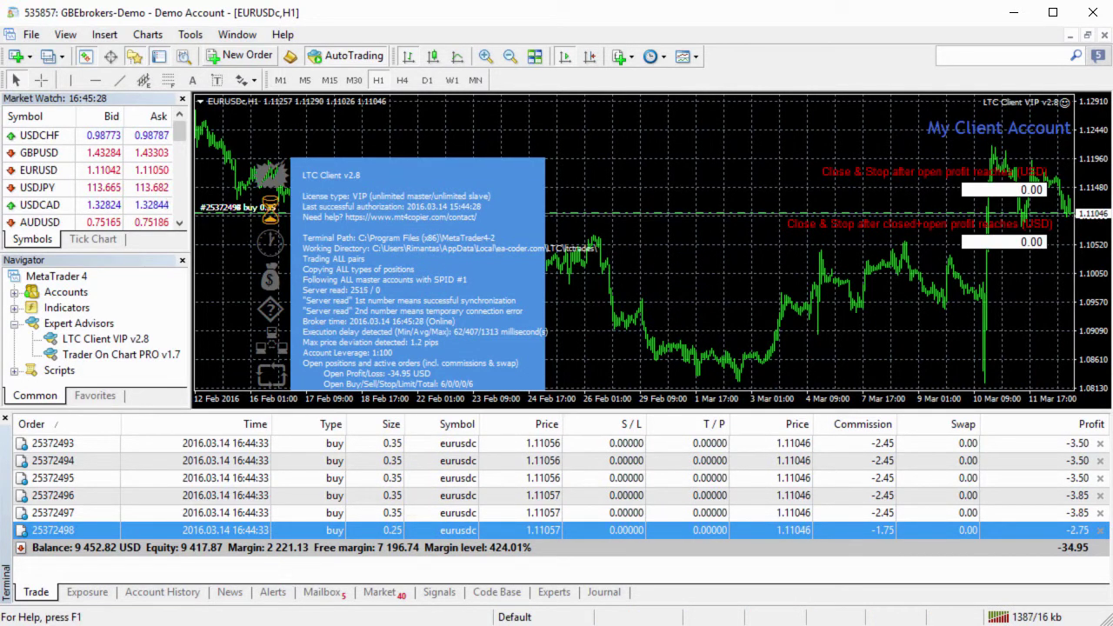
# - Close the master's open EURUSD buy and return to the client terminal
pyautogui.hotkey('alt', 'Tab')
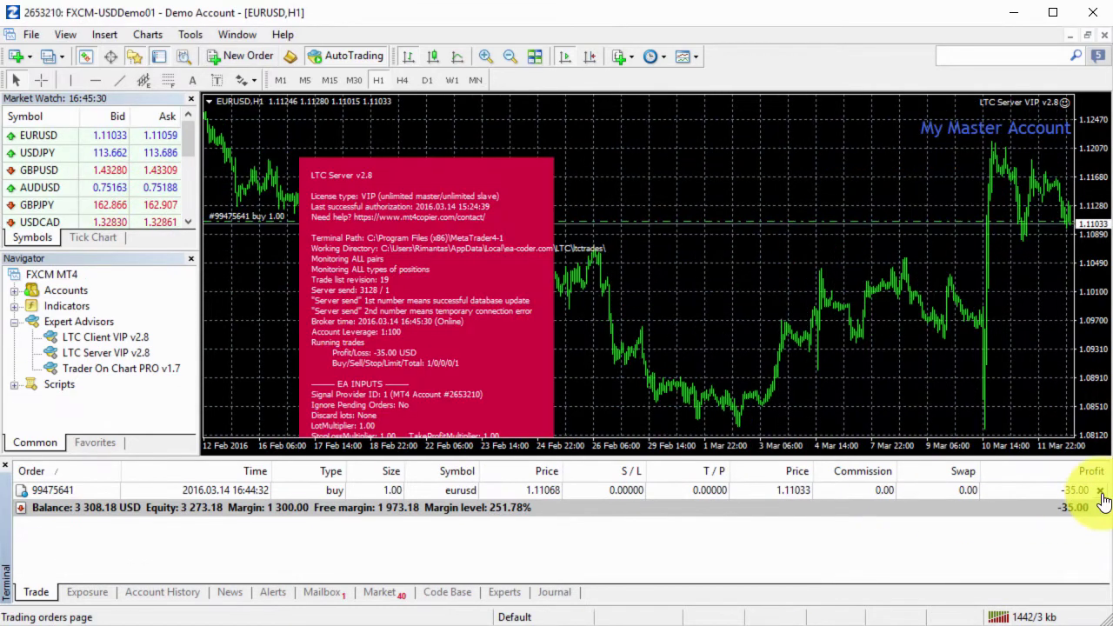
pyautogui.click(1101, 491)
pyautogui.hotkey('alt', 'Tab')
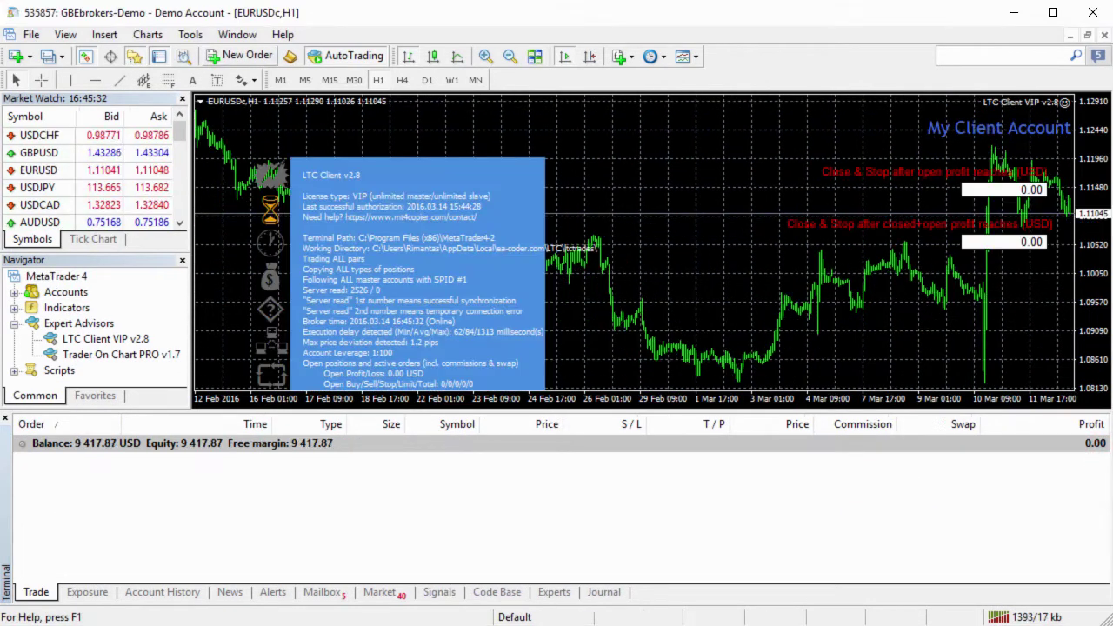
# - Open the LTC Client VIP v2.8 inputs and set FixedLotSize to 160
pyautogui.rightClick(642, 199)
pyautogui.moveTo(714, 313)
pyautogui.click(816, 314)
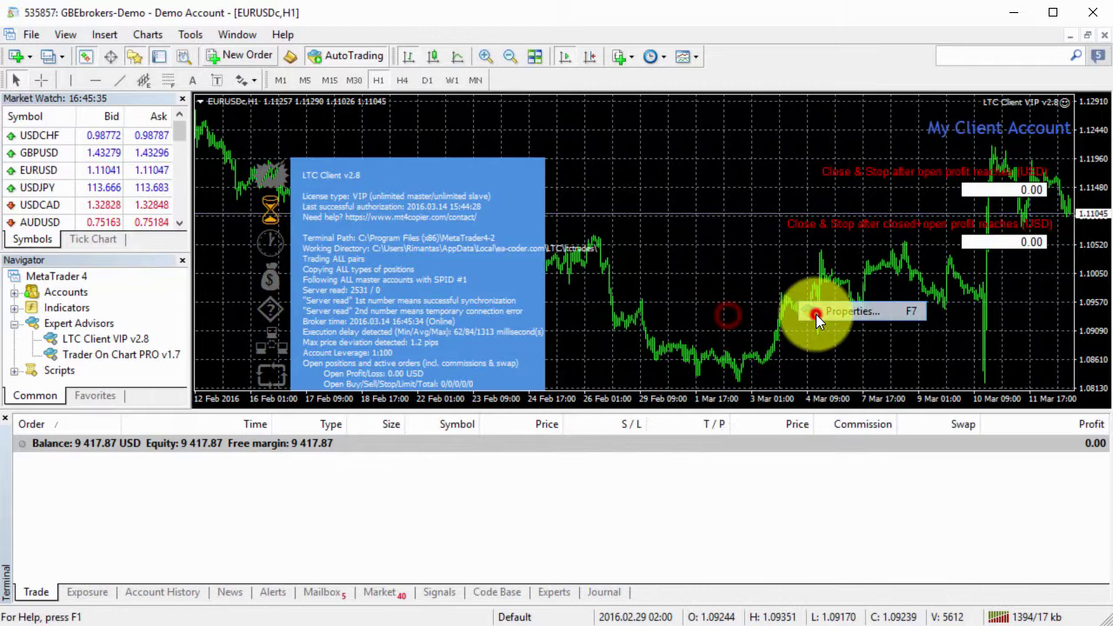
pyautogui.click(532, 338)
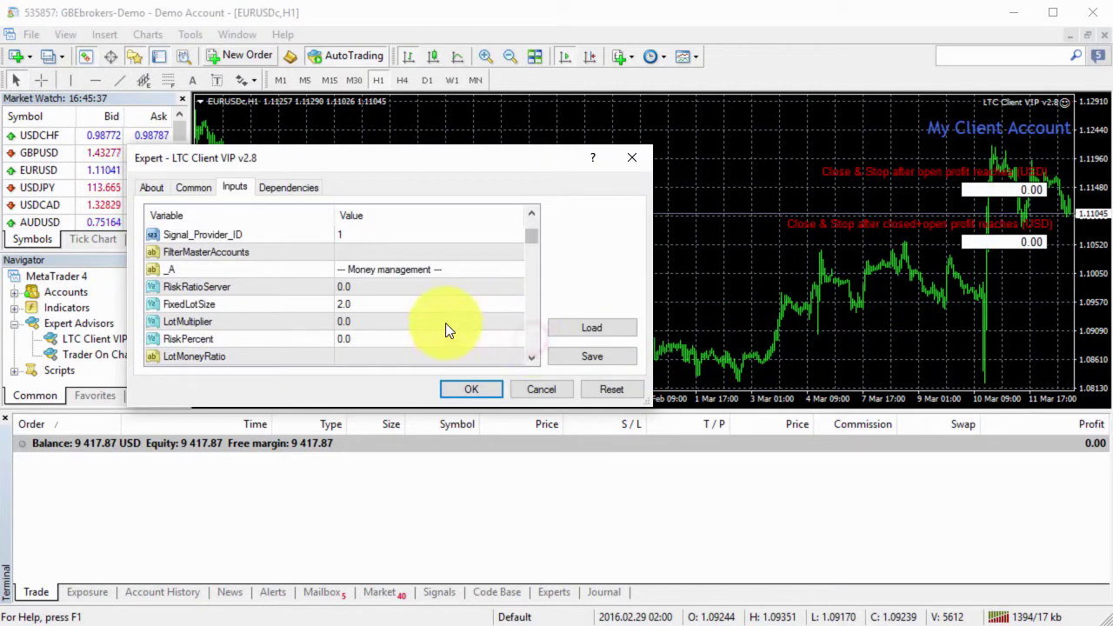
pyautogui.doubleClick(391, 304)
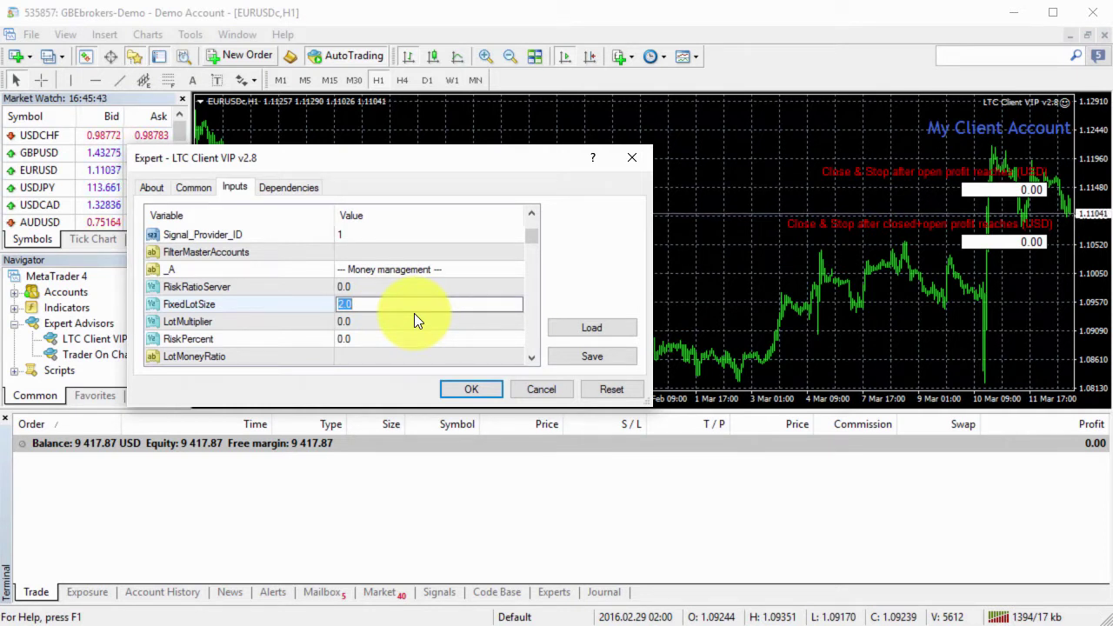
pyautogui.write('160')
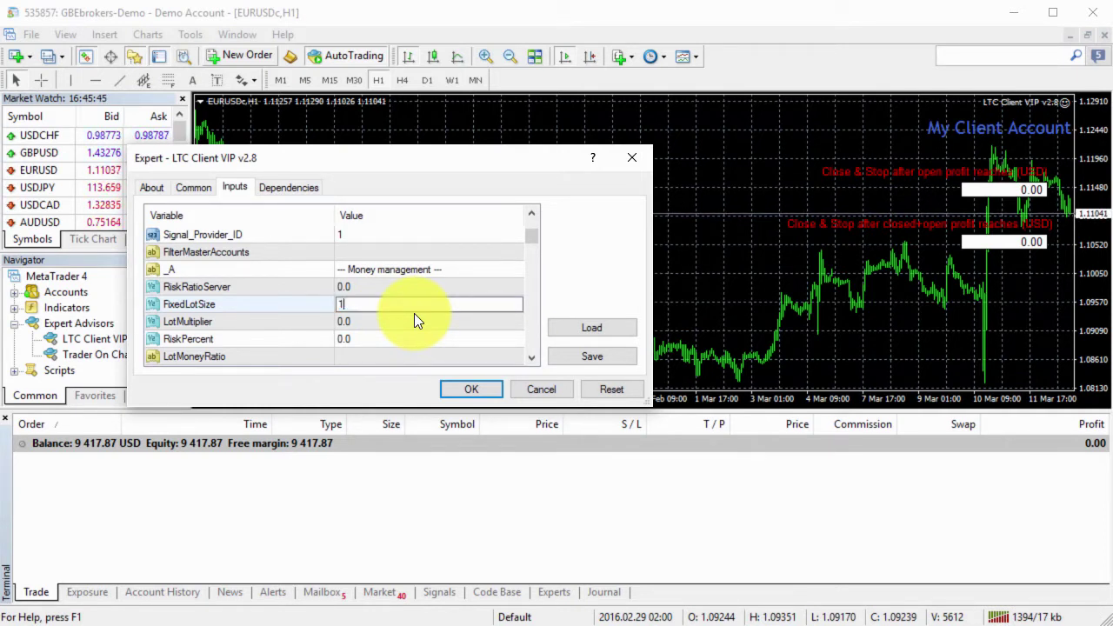
pyautogui.press('Return')
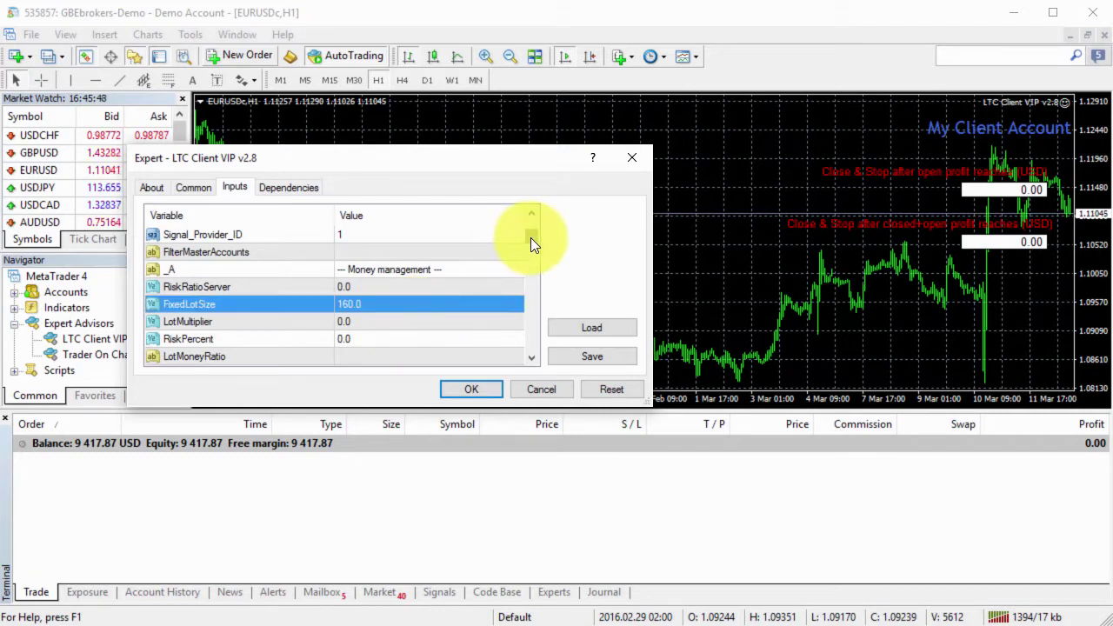
# - Set SplitLotsMax to 50 and apply the expert settings
pyautogui.moveTo(530, 238); pyautogui.dragTo(524, 327)
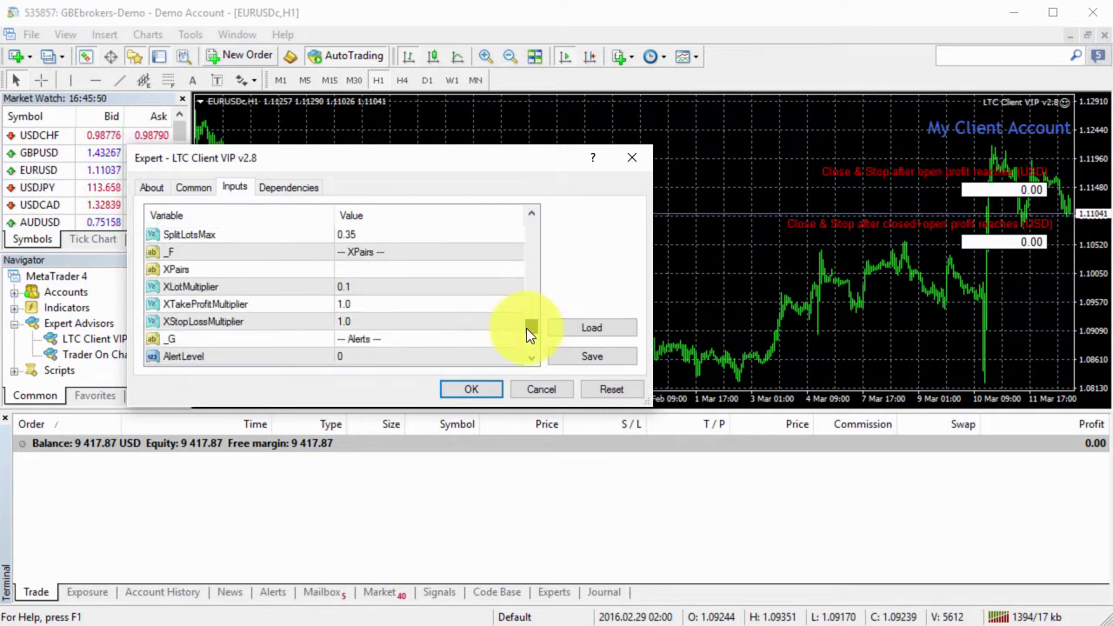
pyautogui.scroll(2, 526, 327)
pyautogui.doubleClick(429, 288)
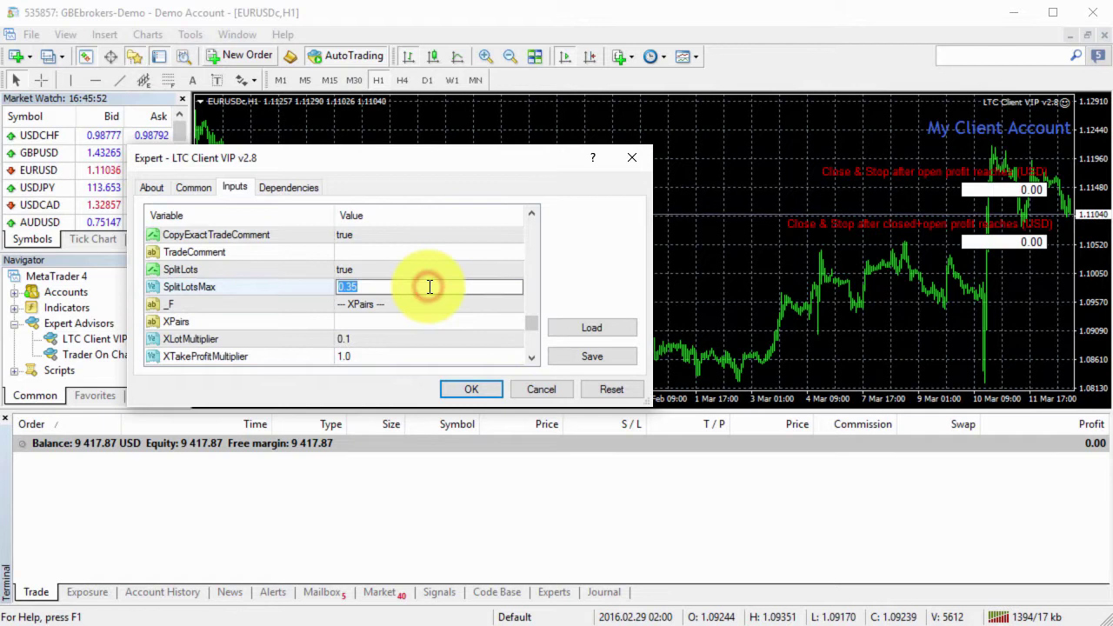
pyautogui.write('50')
pyautogui.press('Return')
pyautogui.click(466, 390)
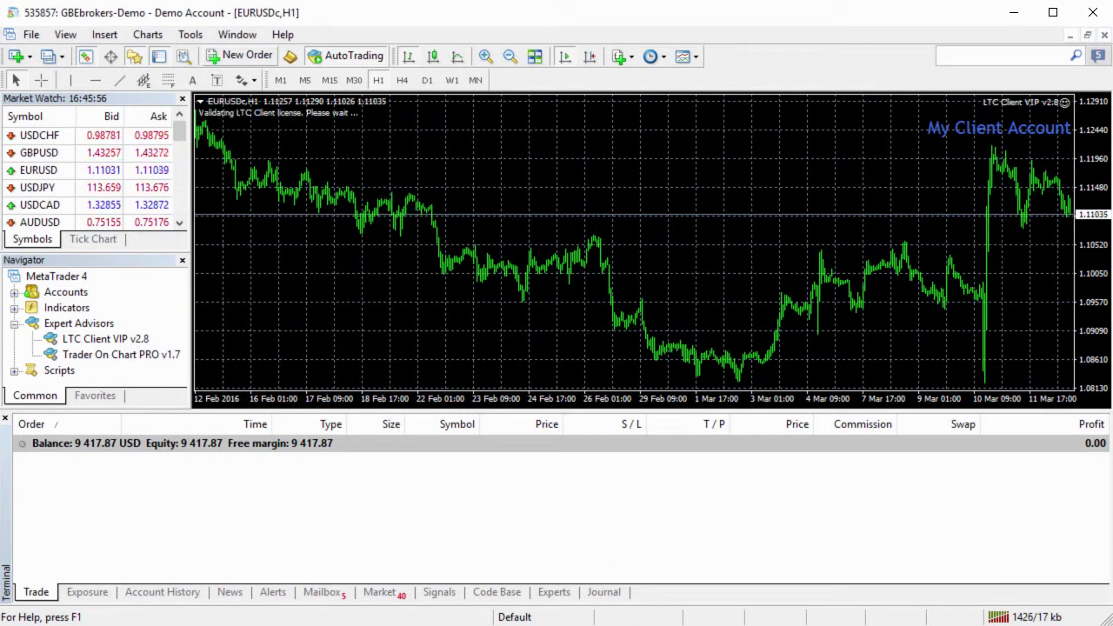
# - On the master account, place a 1.00-lot Buy Limit pending order at 1.00000
pyautogui.hotkey('alt', 'Tab')
pyautogui.click(238, 56)
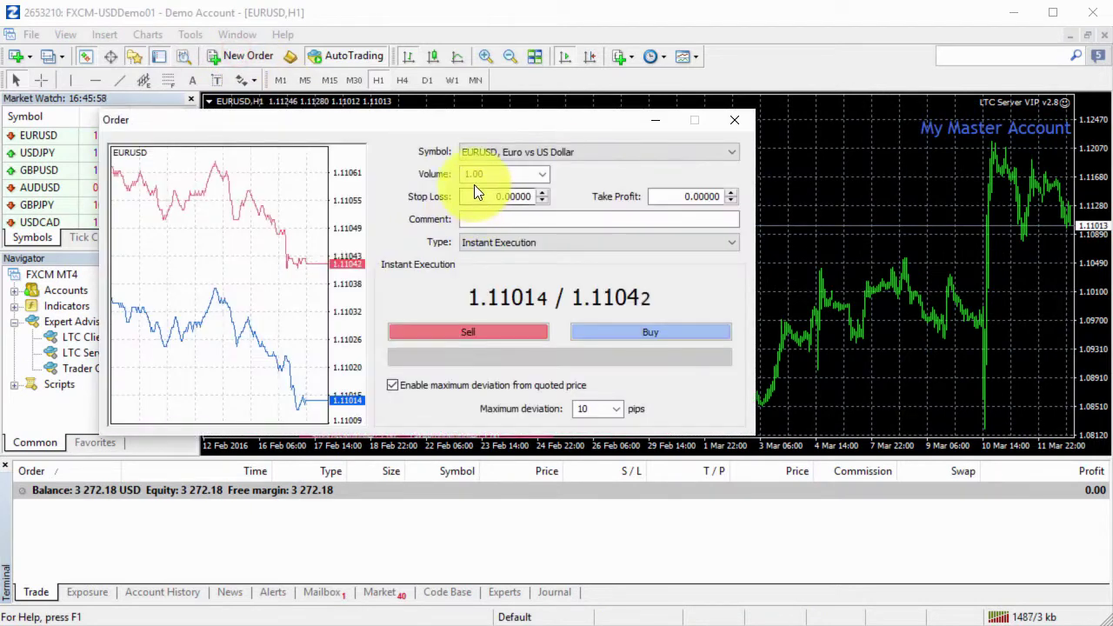
pyautogui.click(509, 174)
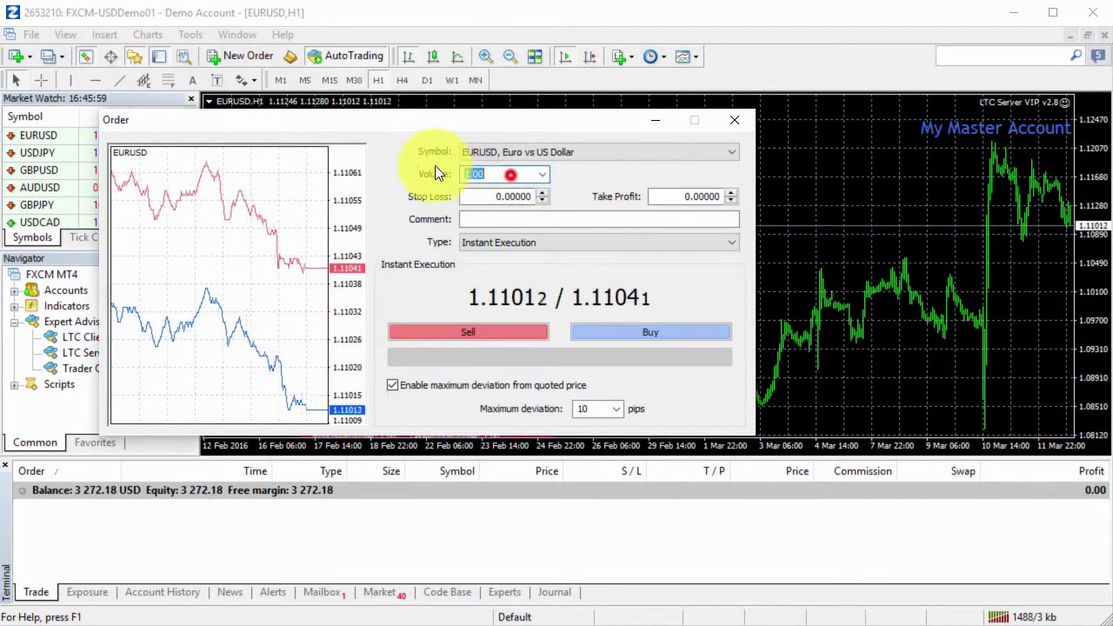
pyautogui.click(532, 243)
pyautogui.click(519, 268)
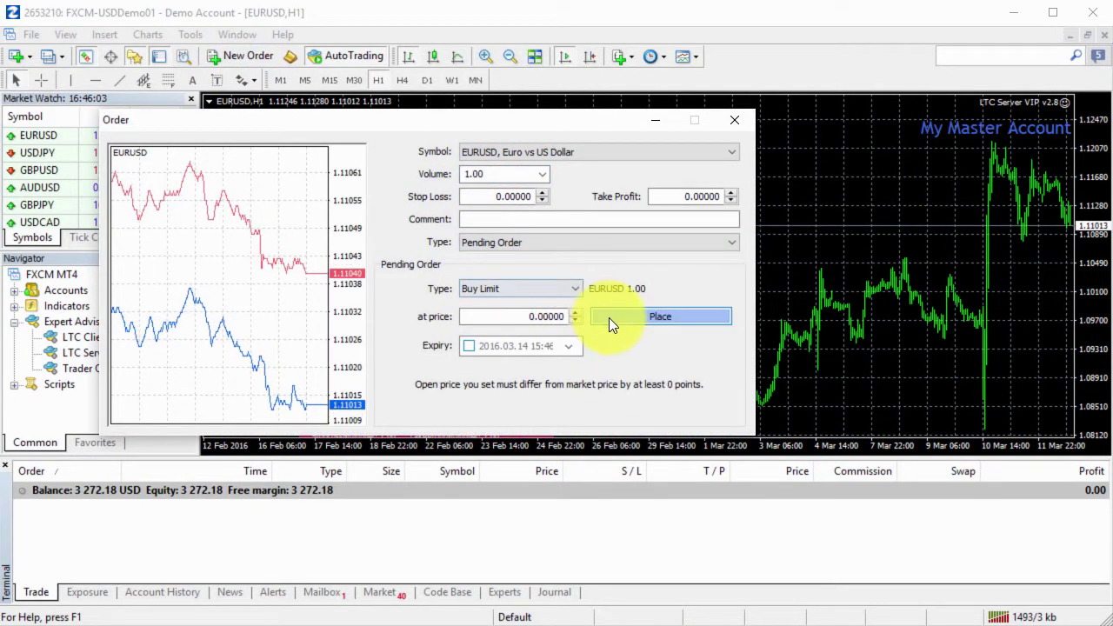
pyautogui.click(531, 318)
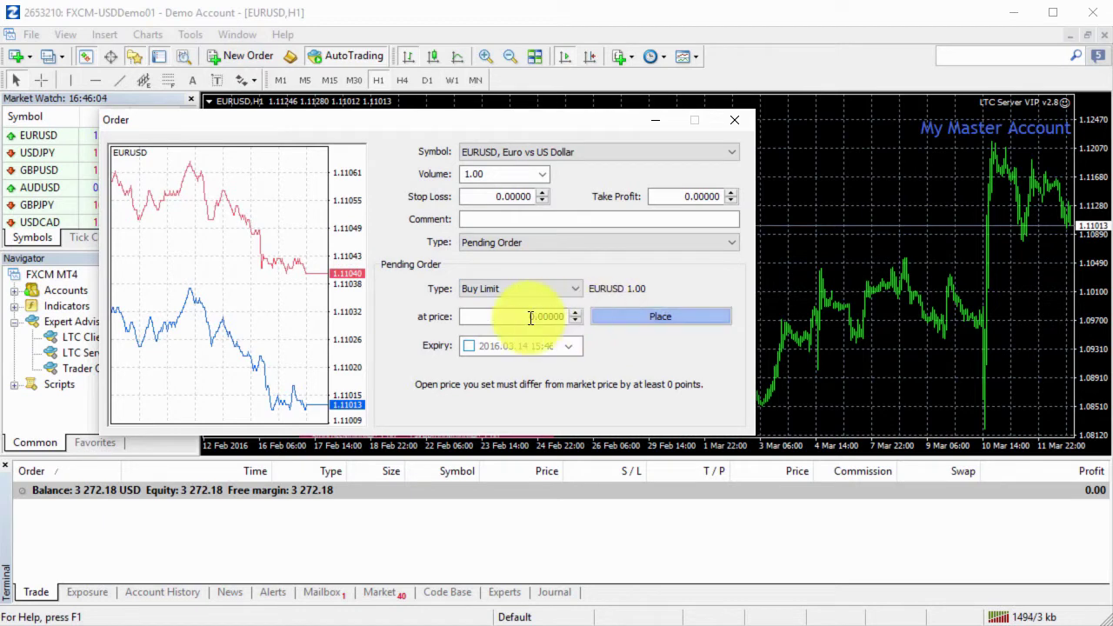
pyautogui.click(654, 317)
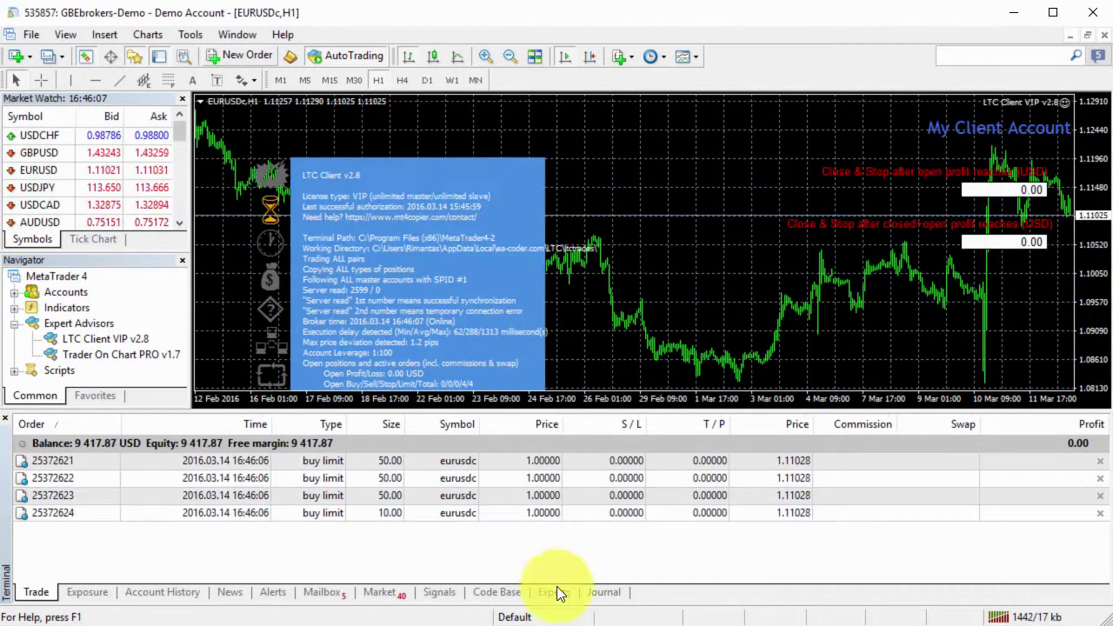
# - Review the client's three 50-lot and one 10-lot buy limits, then delete the master's pending order
pyautogui.click(493, 463)
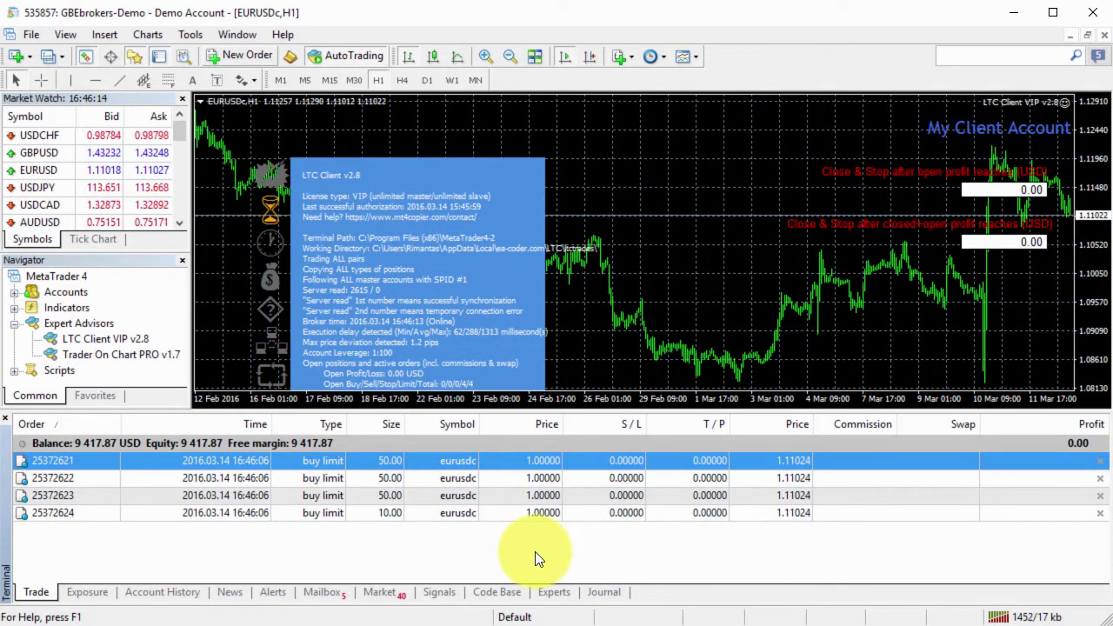
pyautogui.click(443, 477)
pyautogui.click(436, 495)
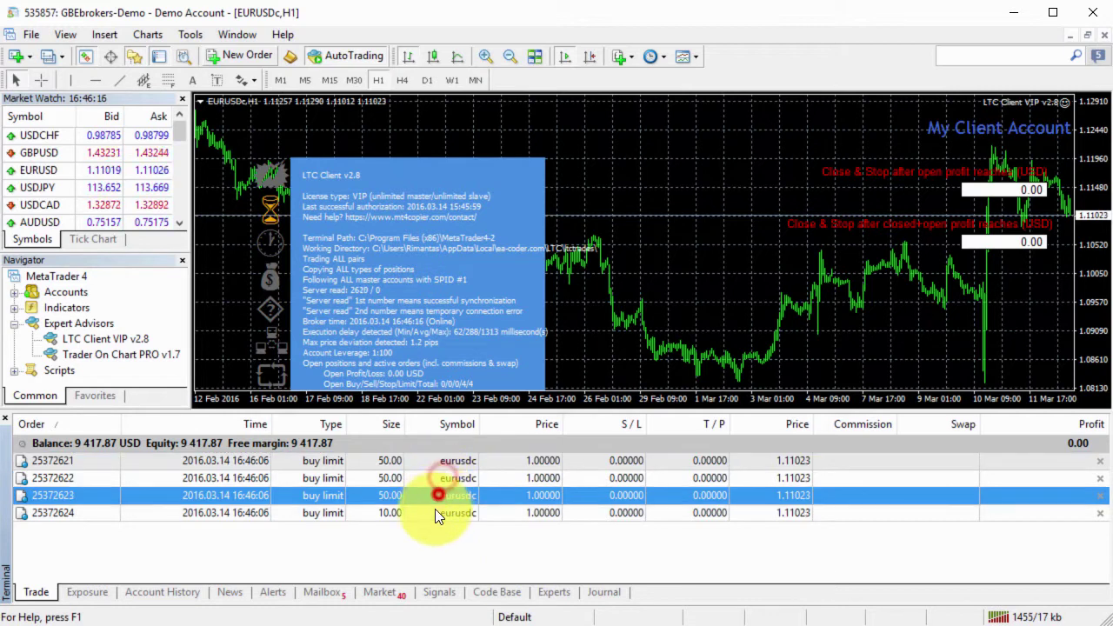
pyautogui.click(428, 513)
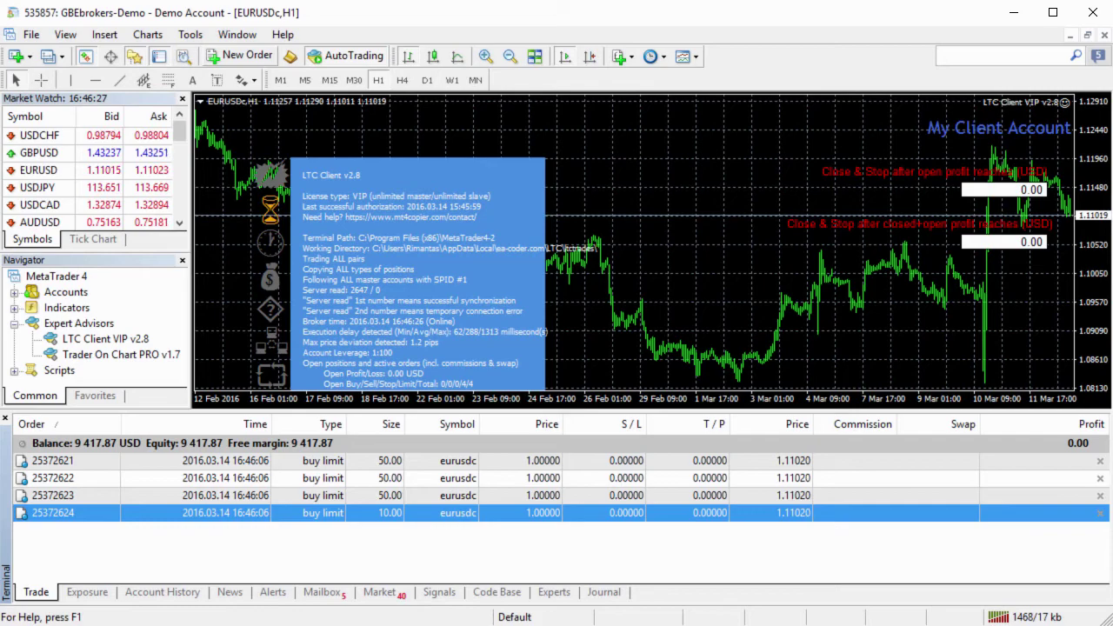
pyautogui.hotkey('alt', 'Tab')
pyautogui.click(1100, 507)
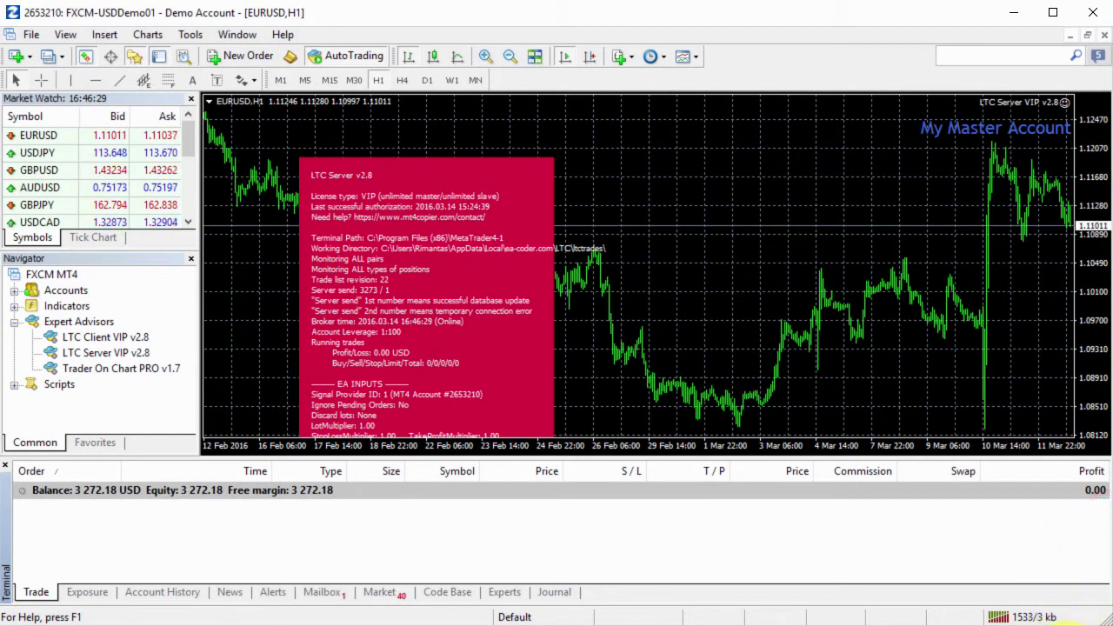